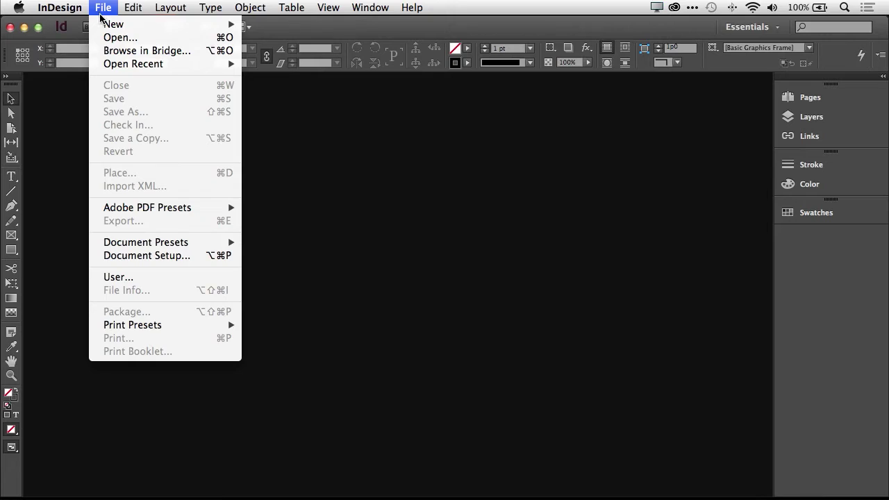
Start a new document with Digital Publishing intent and portrait orientation.
{"action": "mouse_move", "coordinate": [105, 25]}
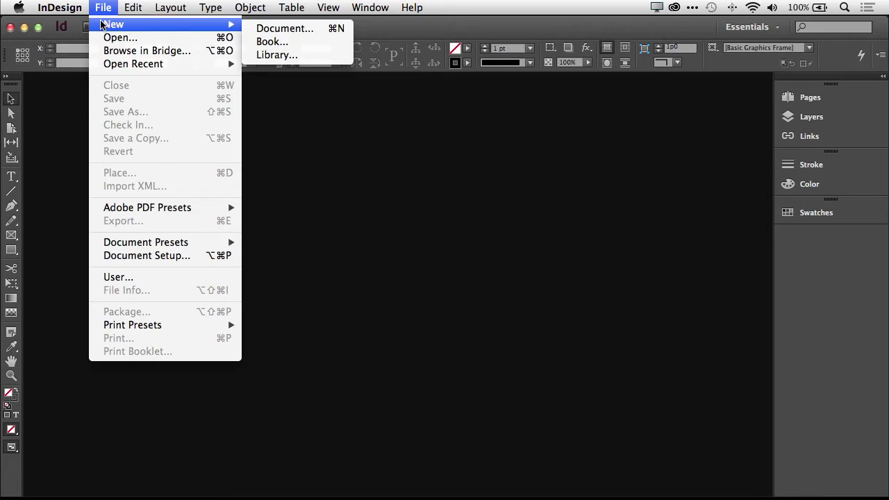
{"action": "left_click", "coordinate": [265, 31]}
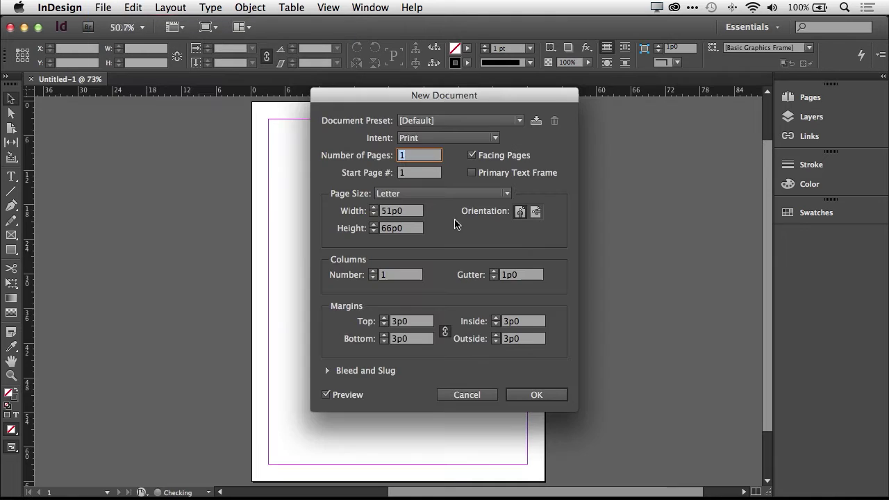
{"action": "left_click", "coordinate": [326, 395]}
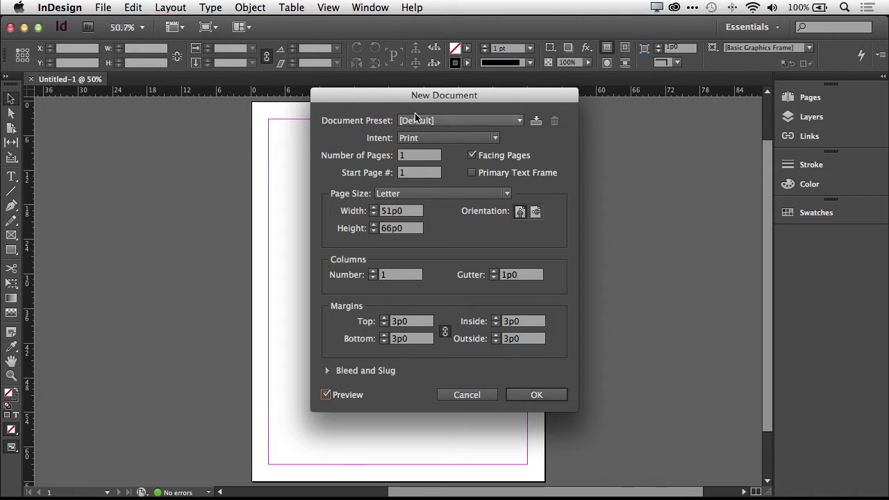
{"action": "left_click_drag", "start_coordinate": [417, 95], "coordinate": [536, 97]}
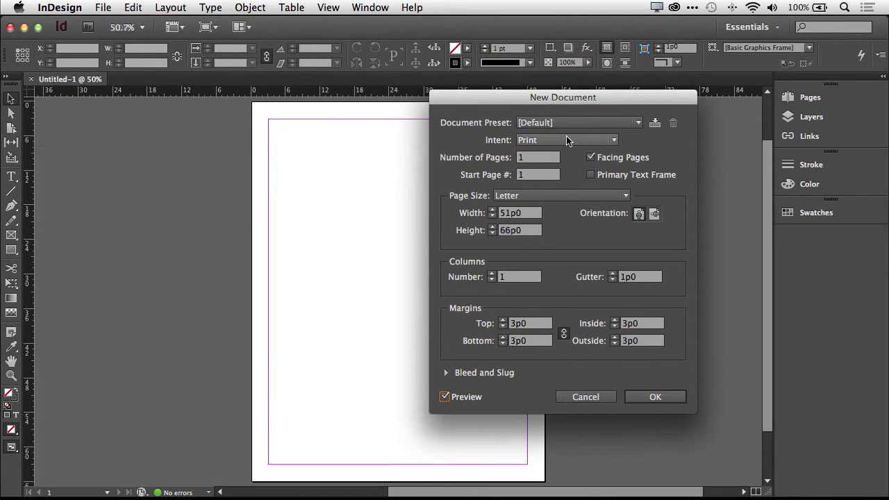
{"action": "left_click", "coordinate": [568, 141]}
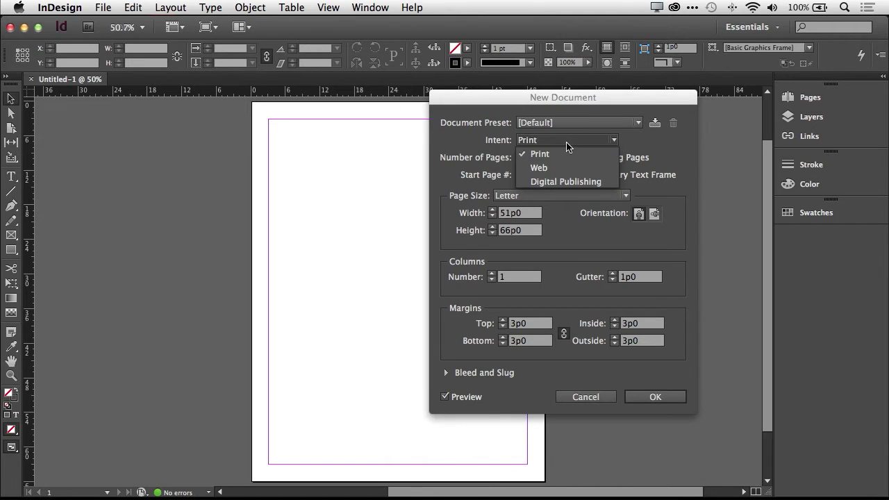
{"action": "left_click", "coordinate": [565, 181]}
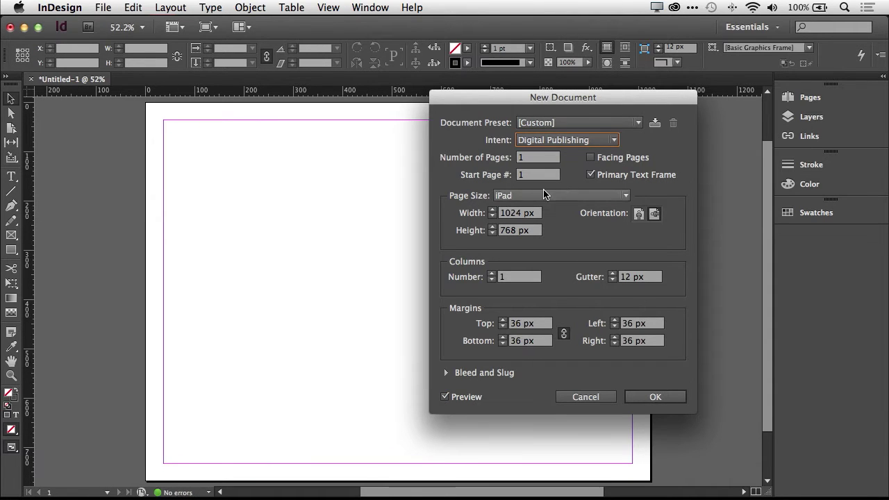
{"action": "left_click", "coordinate": [638, 214]}
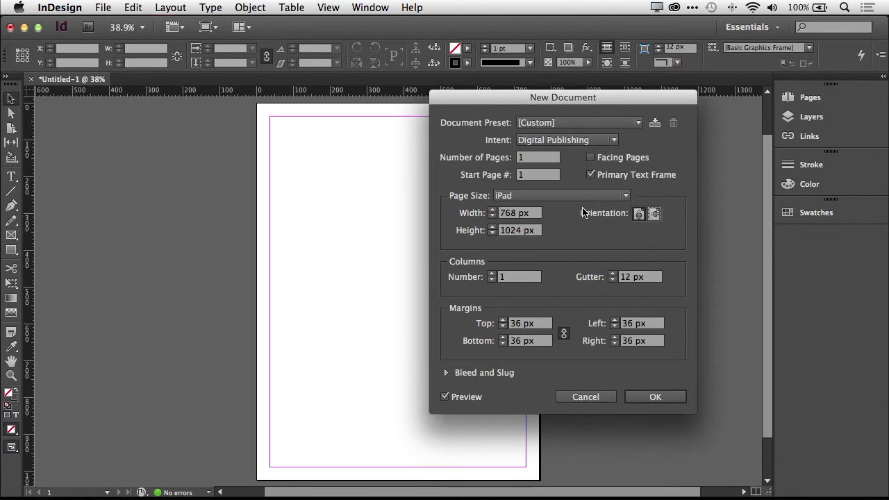
Set the page size to 300 px wide by 400 px tall.
{"action": "left_click_drag", "start_coordinate": [534, 213], "coordinate": [459, 216]}
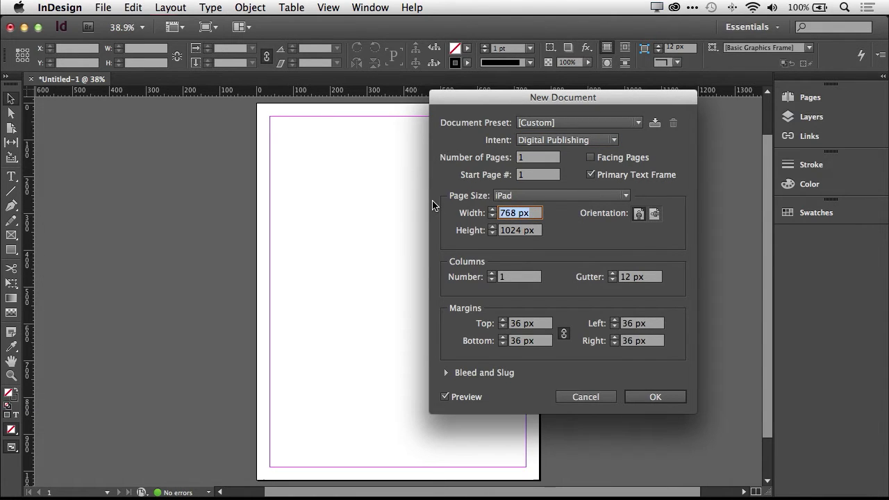
{"action": "type", "text": "300px"}
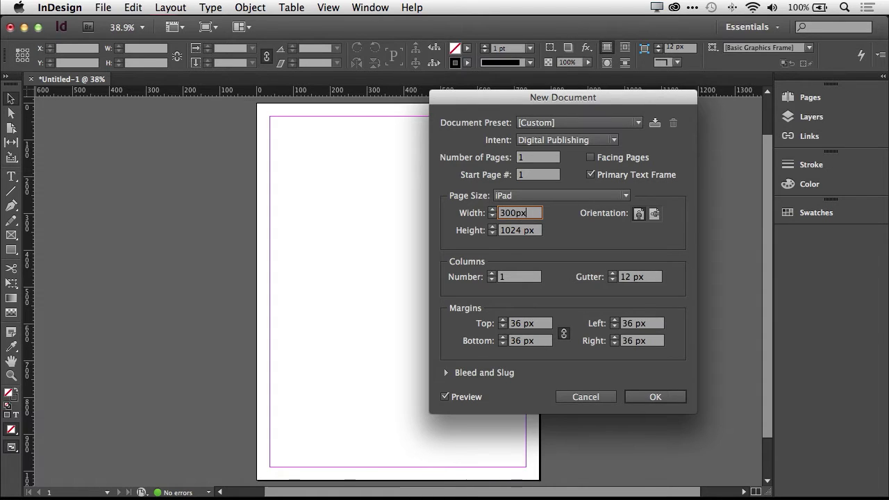
{"action": "key", "text": "Tab"}
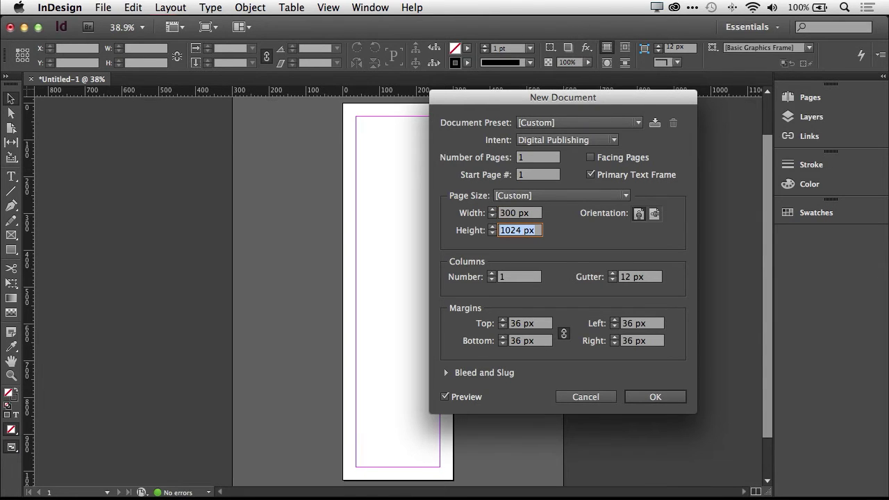
{"action": "type", "text": "4"}
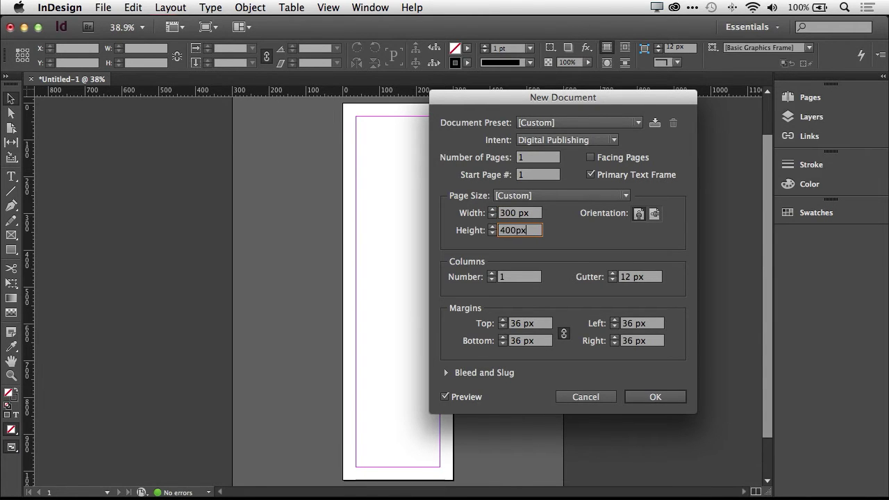
{"action": "type", "text": "00 px"}
{"action": "key", "text": "Tab"}
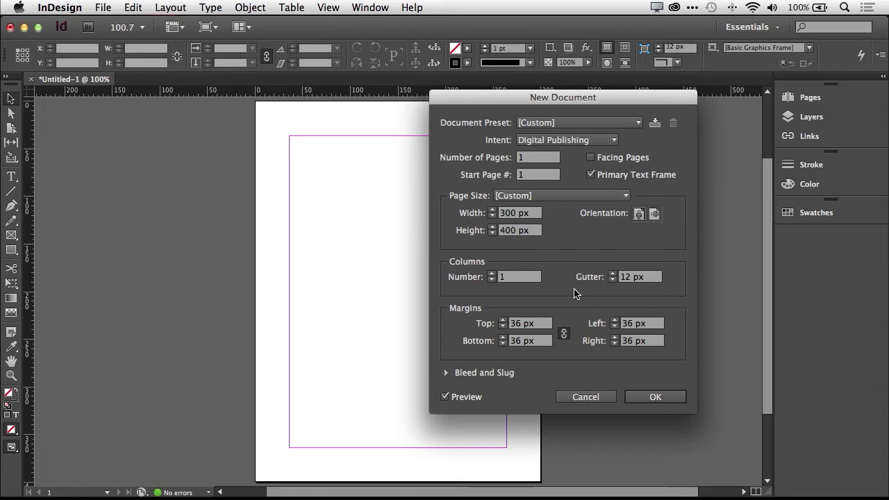
Confirm the New Document dialog to create the blank 300 × 400 px Untitled-2 page.
{"action": "left_click", "coordinate": [654, 396]}
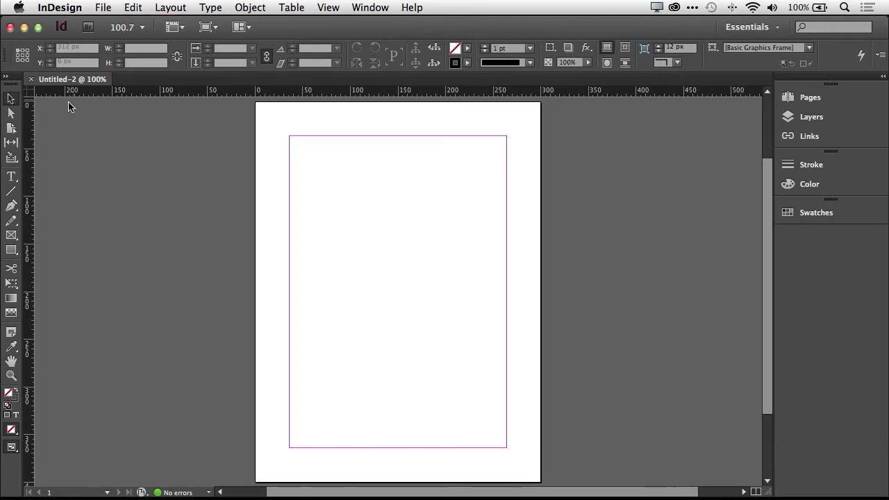
Close the test document and open PluralistAliteCatalog.indd from the recent files.
{"action": "left_click", "coordinate": [31, 79]}
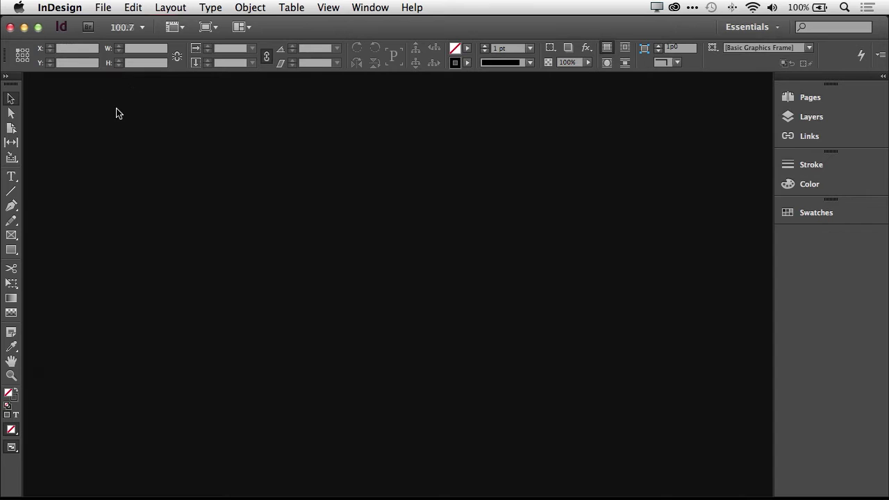
{"action": "left_click", "coordinate": [102, 7]}
{"action": "mouse_move", "coordinate": [119, 64]}
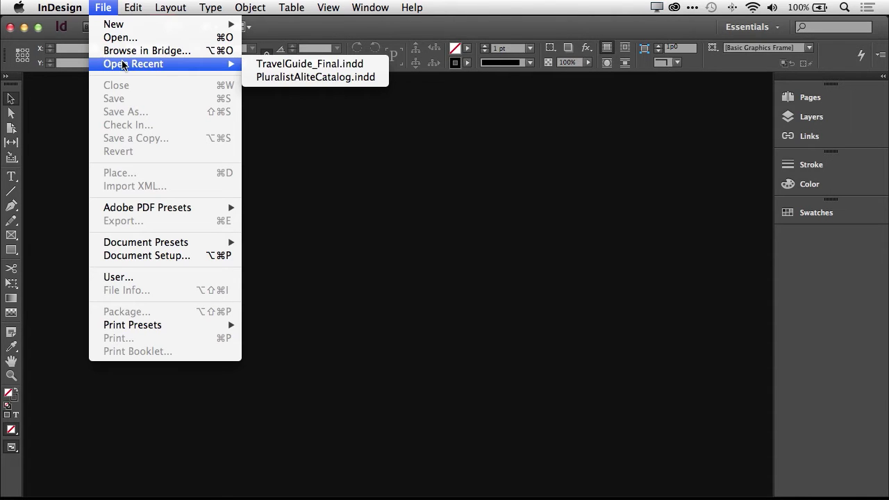
{"action": "left_click", "coordinate": [265, 76]}
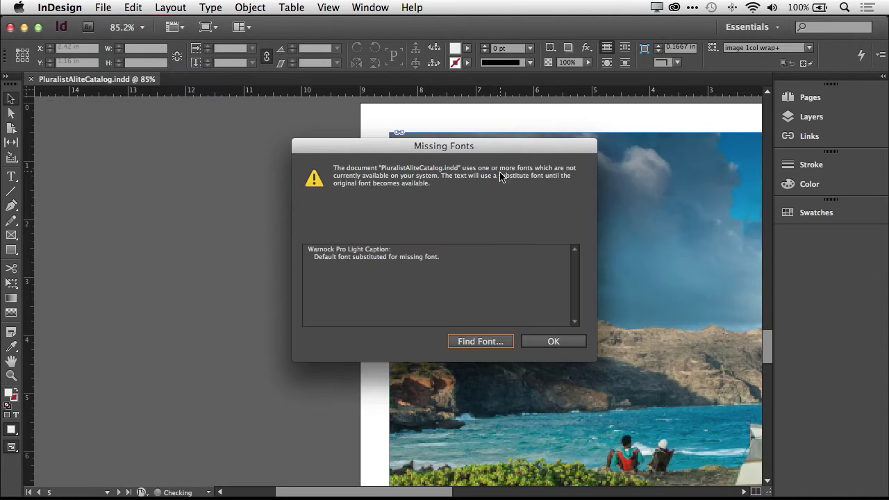
Replace missing Warnock Pro Light Caption with Warnock Pro Caption throughout the document.
{"action": "left_click", "coordinate": [490, 343]}
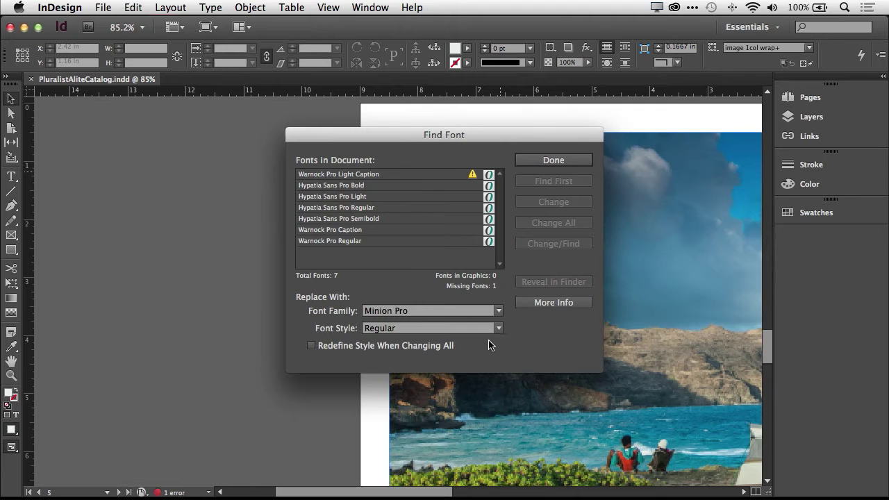
{"action": "left_click", "coordinate": [406, 175]}
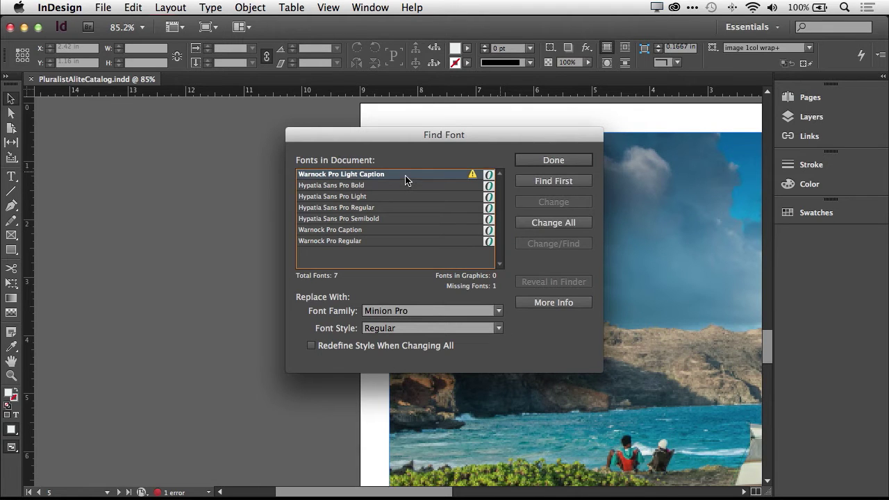
{"action": "left_click", "coordinate": [500, 317]}
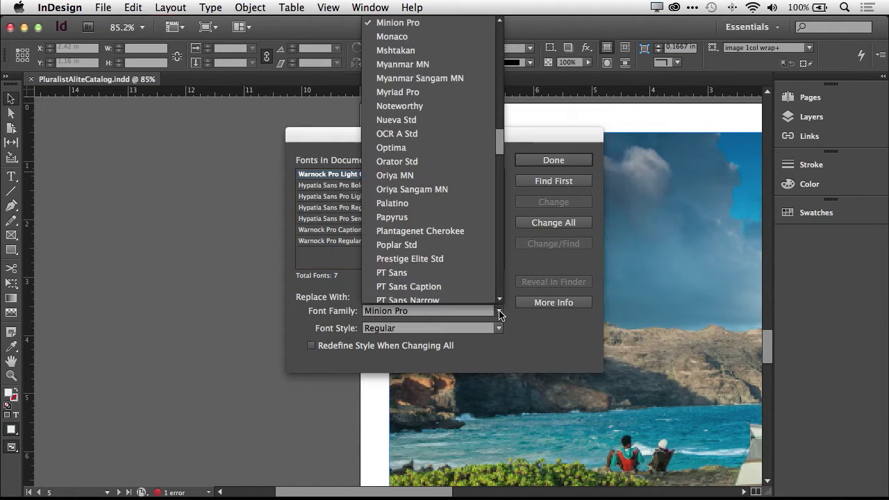
{"action": "left_click", "coordinate": [439, 317]}
{"action": "type", "text": "Warnock"}
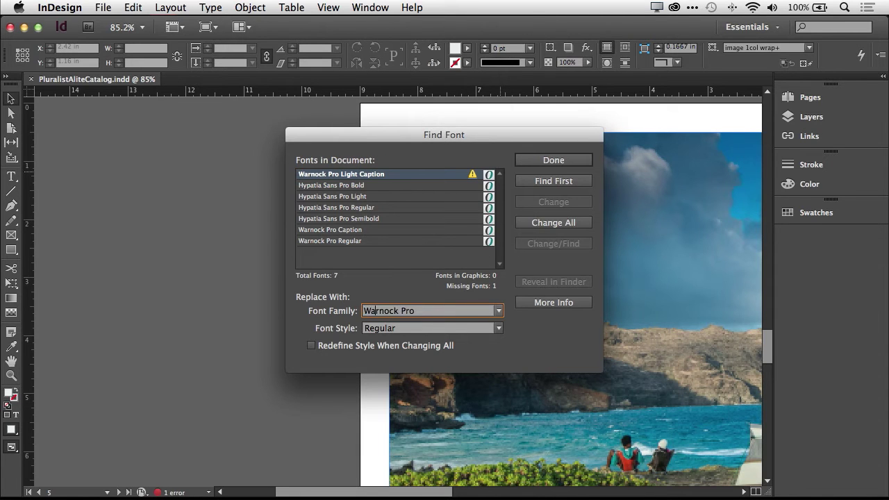
{"action": "key", "text": "Tab"}
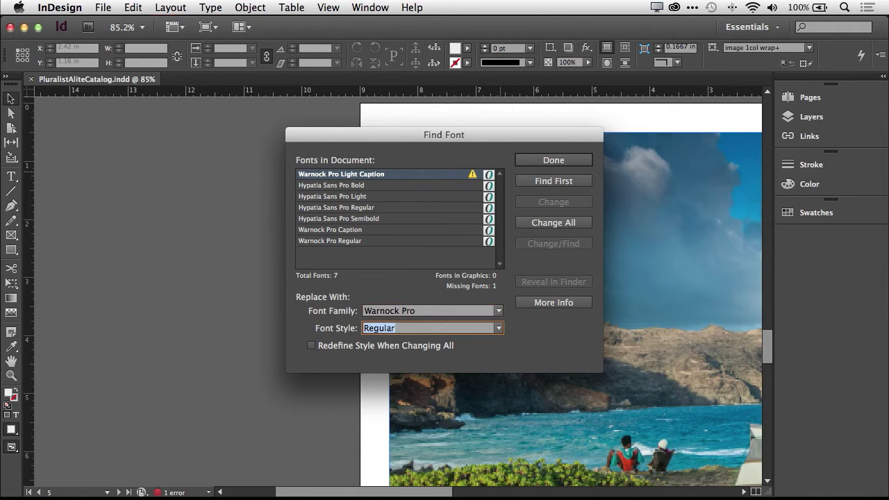
{"action": "left_click", "coordinate": [500, 332]}
{"action": "left_click", "coordinate": [428, 343]}
{"action": "left_click", "coordinate": [538, 225]}
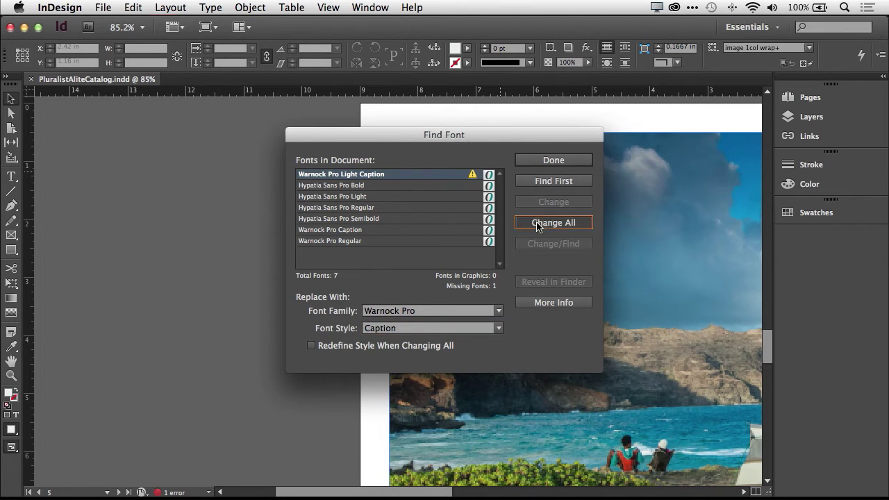
{"action": "left_click", "coordinate": [549, 162]}
{"action": "scroll", "coordinate": [514, 231], "scroll_direction": "down", "scroll_amount": 10}
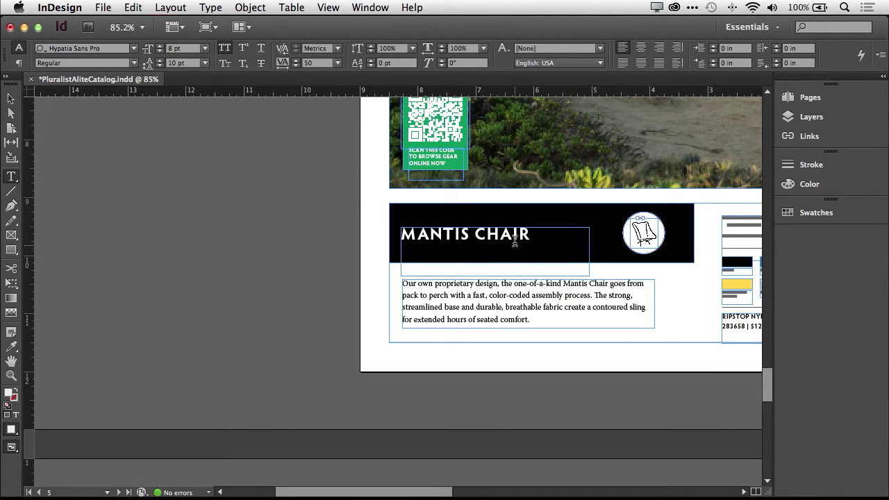
{"action": "left_click", "coordinate": [537, 235]}
{"action": "left_click_drag", "start_coordinate": [537, 235], "coordinate": [383, 272]}
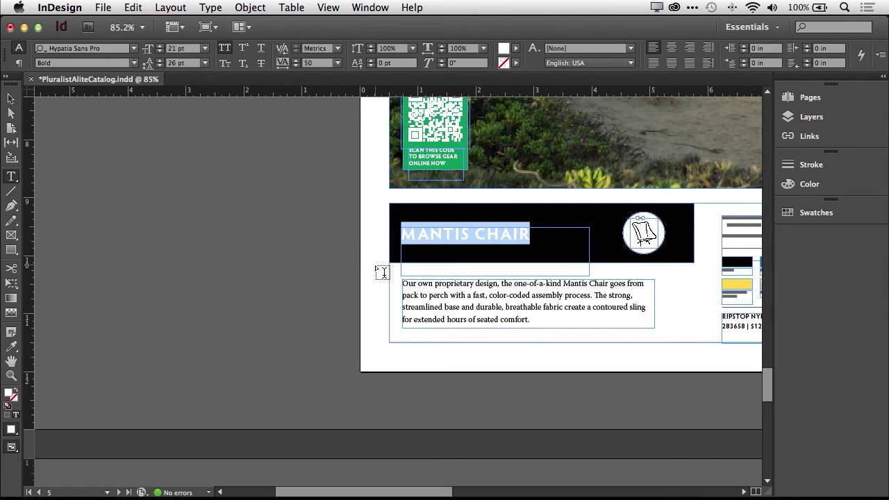
{"action": "left_click", "coordinate": [103, 50]}
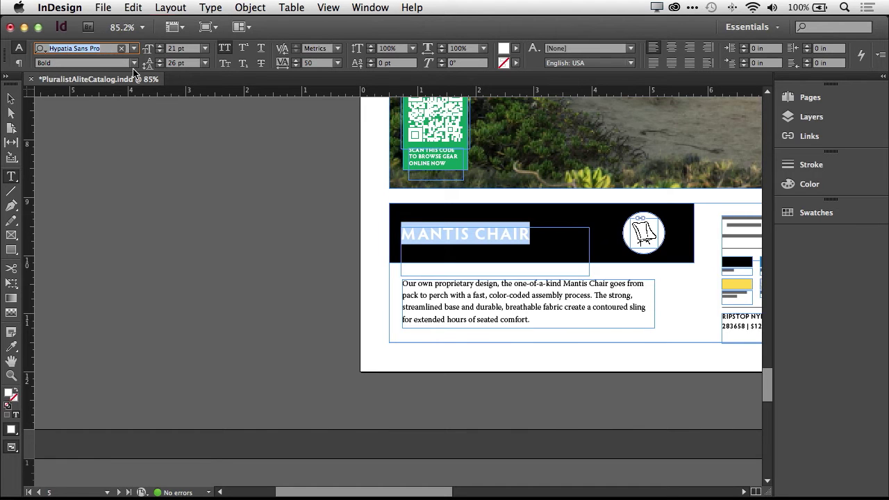
{"action": "type", "text": "war"}
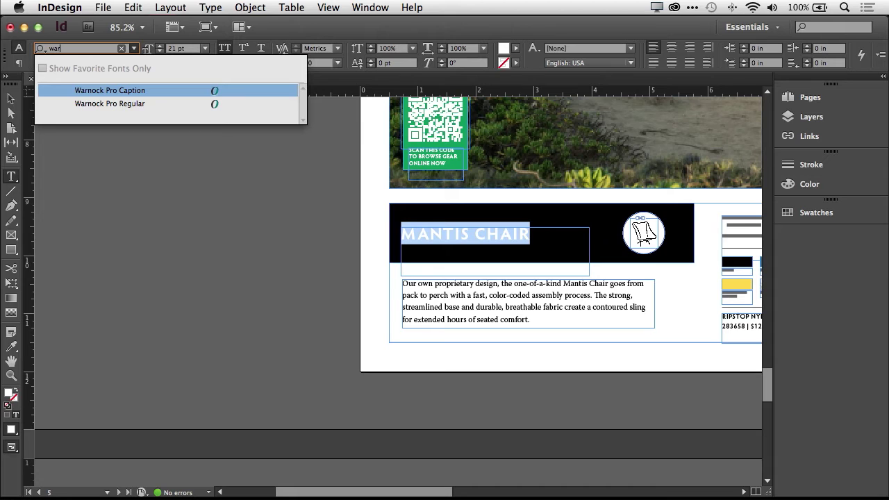
{"action": "key", "text": "Down"}
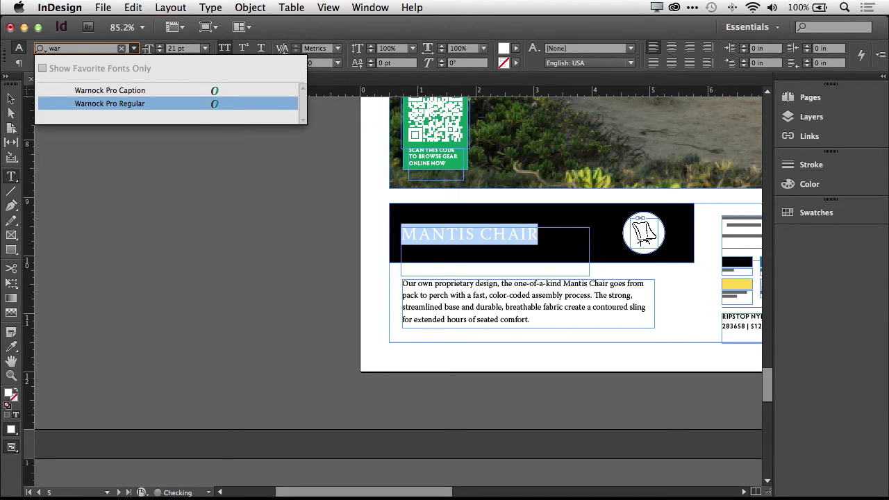
{"action": "key", "text": "Up"}
{"action": "key", "text": "Down"}
{"action": "key", "text": "Up"}
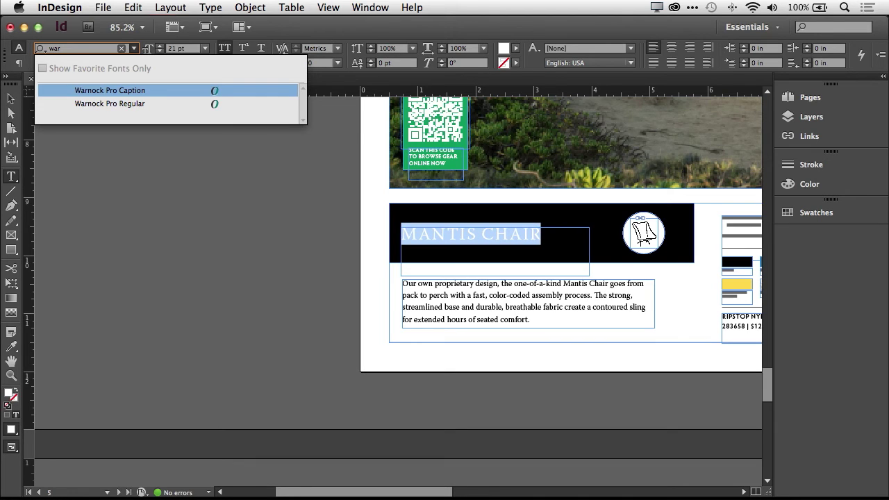
{"action": "key", "text": "Down"}
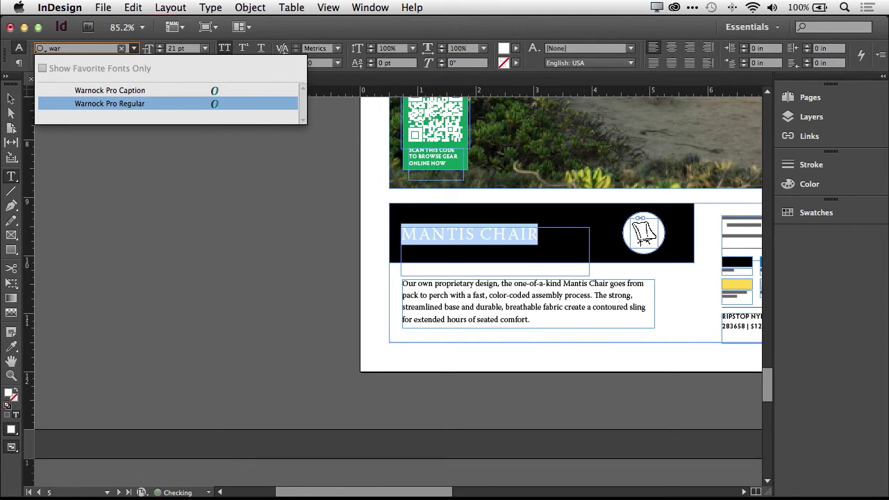
{"action": "key", "text": "Up"}
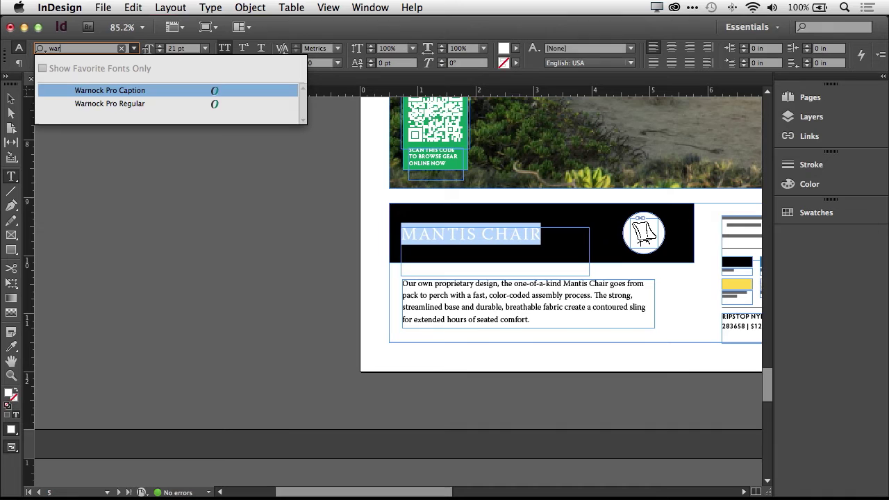
{"action": "key", "text": "Down"}
{"action": "key", "text": "Up"}
{"action": "double_click", "coordinate": [59, 47]}
{"action": "type", "text": "bold"}
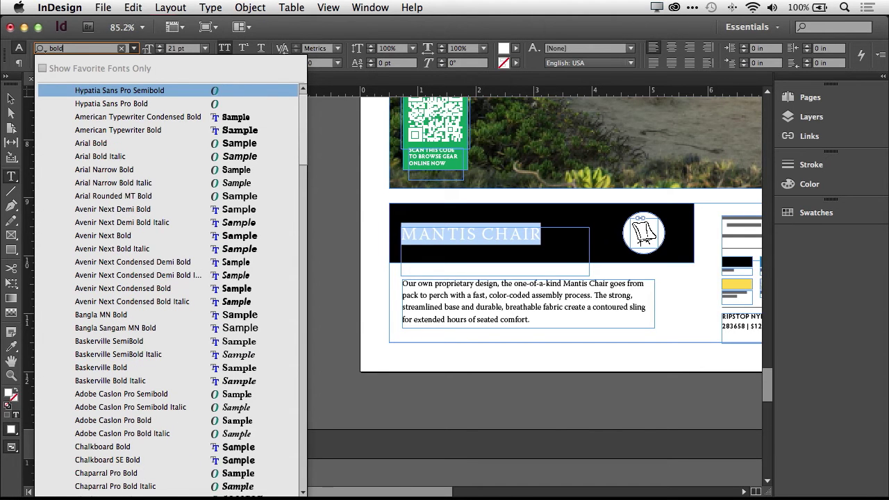
{"action": "key", "text": "Down"}
{"action": "key", "text": "Down"}
{"action": "key", "text": "Down"}
{"action": "key", "text": "Down"}
{"action": "key", "text": "Down"}
{"action": "key", "text": "Down"}
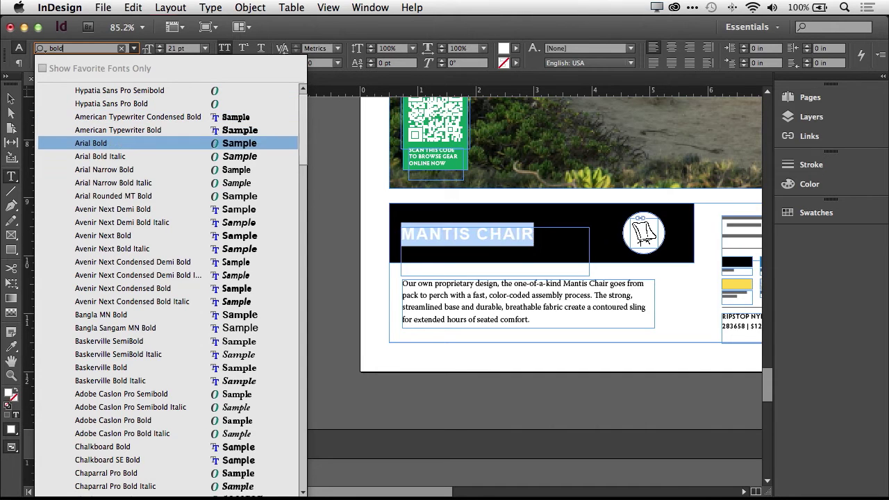
{"action": "key", "text": "Down"}
{"action": "key", "text": "Down"}
{"action": "key", "text": "Down"}
{"action": "key", "text": "Down"}
{"action": "key", "text": "Down"}
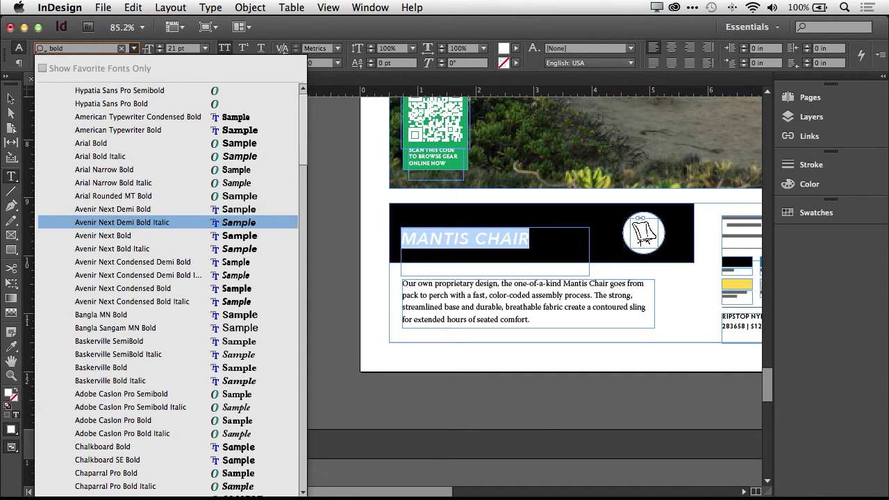
{"action": "key", "text": "Down"}
{"action": "key", "text": "Down"}
{"action": "key", "text": "Down"}
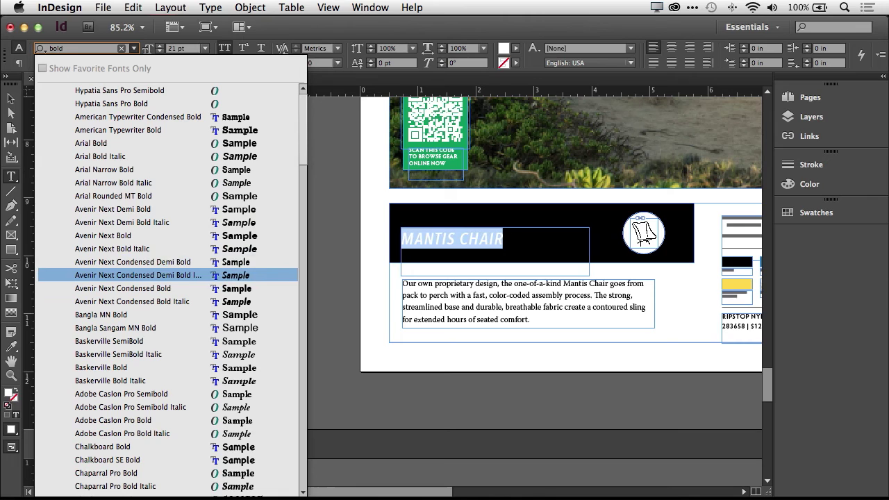
{"action": "key", "text": "Up"}
{"action": "key", "text": "Up"}
{"action": "key", "text": "Up"}
{"action": "key", "text": "Up"}
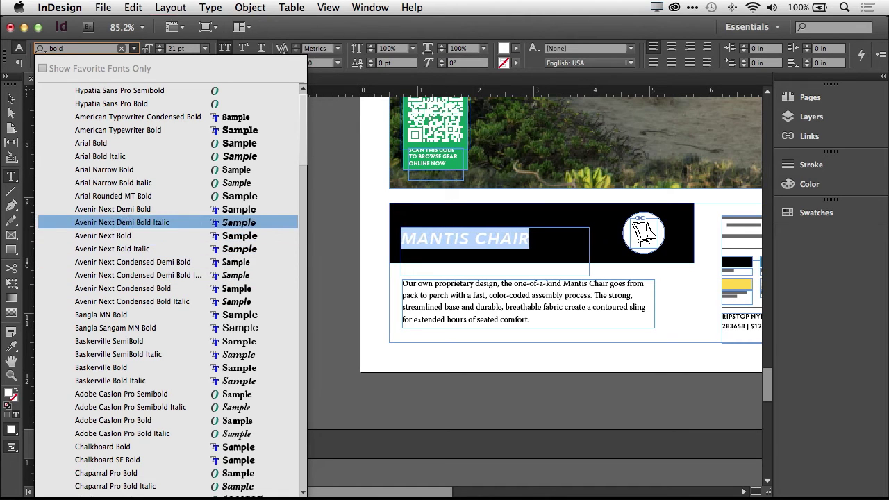
{"action": "key", "text": "Down"}
{"action": "key", "text": "Down"}
{"action": "key", "text": "Down"}
{"action": "key", "text": "Down"}
{"action": "key", "text": "Down"}
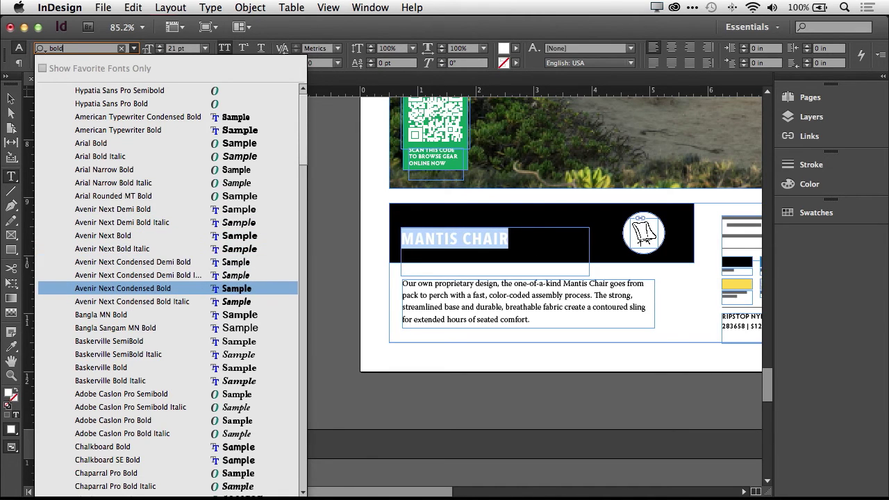
{"action": "key", "text": "Up"}
{"action": "key", "text": "Down"}
{"action": "key", "text": "Down"}
{"action": "key", "text": "Down"}
{"action": "key", "text": "Down"}
{"action": "key", "text": "Down"}
{"action": "key", "text": "Down"}
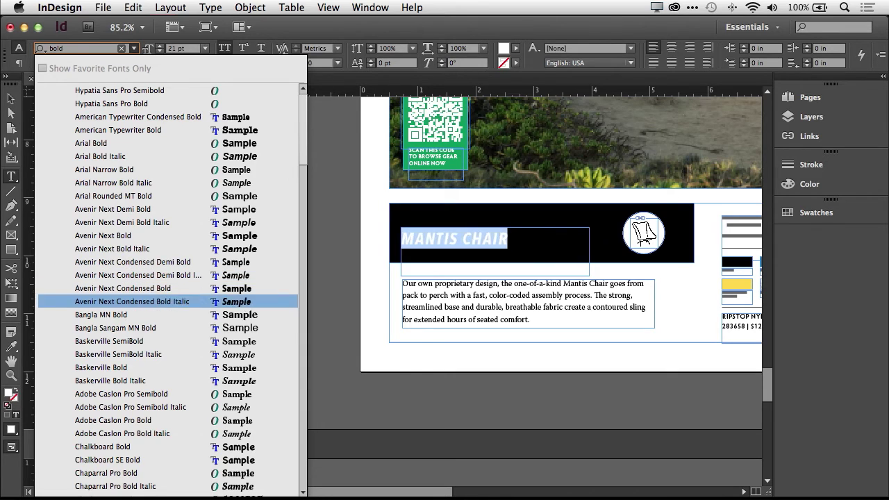
{"action": "key", "text": "Escape"}
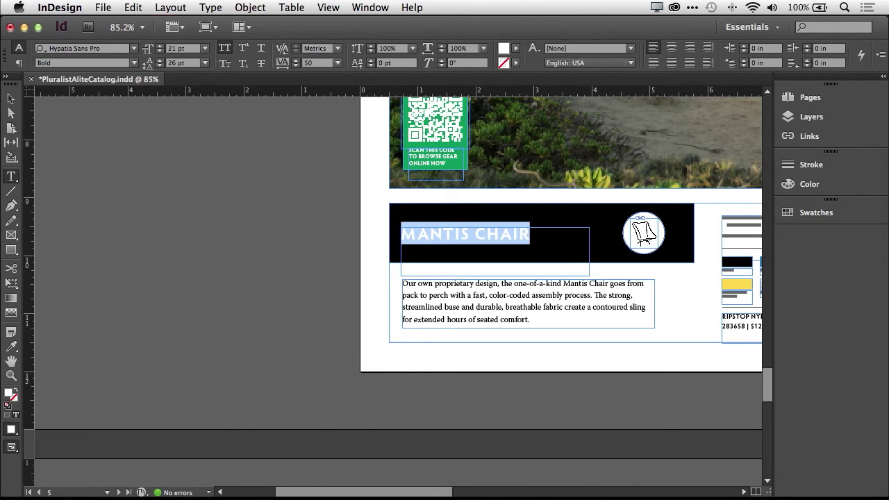
Open the full font list for the MANTIS CHAIR heading, expand Arial and preview its styles.
{"action": "left_click", "coordinate": [116, 52]}
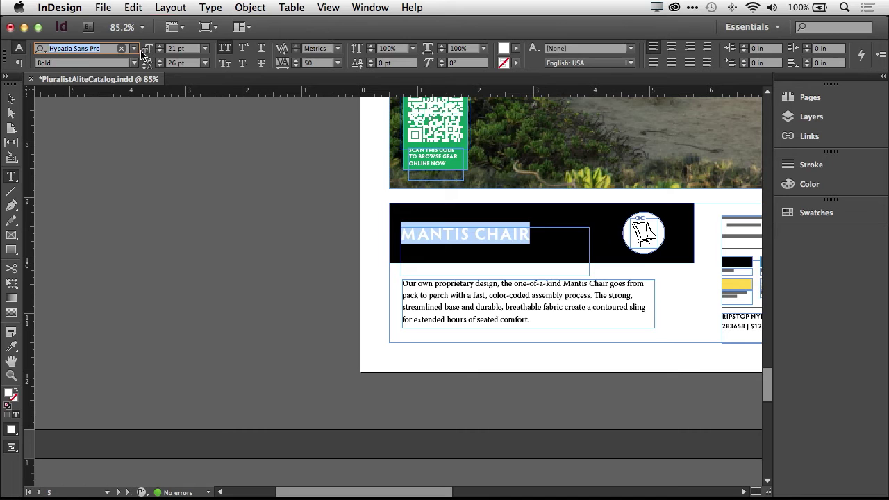
{"action": "left_click", "coordinate": [134, 48]}
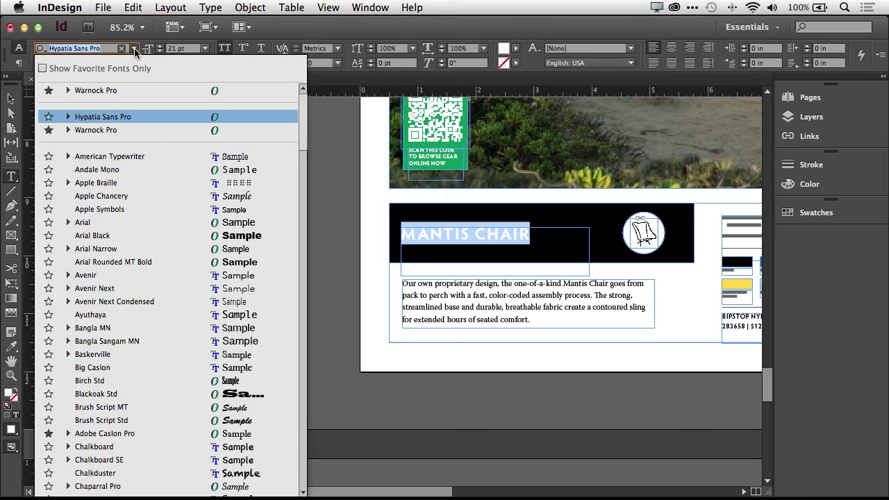
{"action": "left_click", "coordinate": [68, 223]}
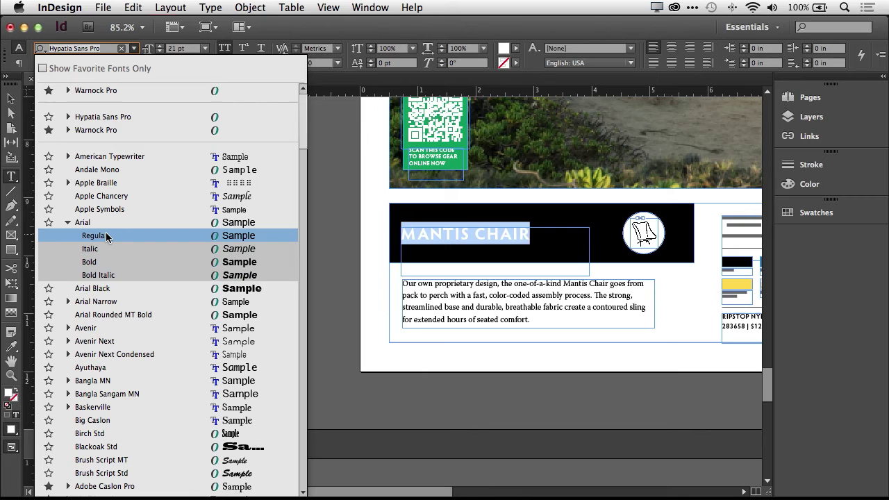
{"action": "key", "text": "Down"}
{"action": "key", "text": "Down"}
{"action": "key", "text": "Down"}
{"action": "key", "text": "Down"}
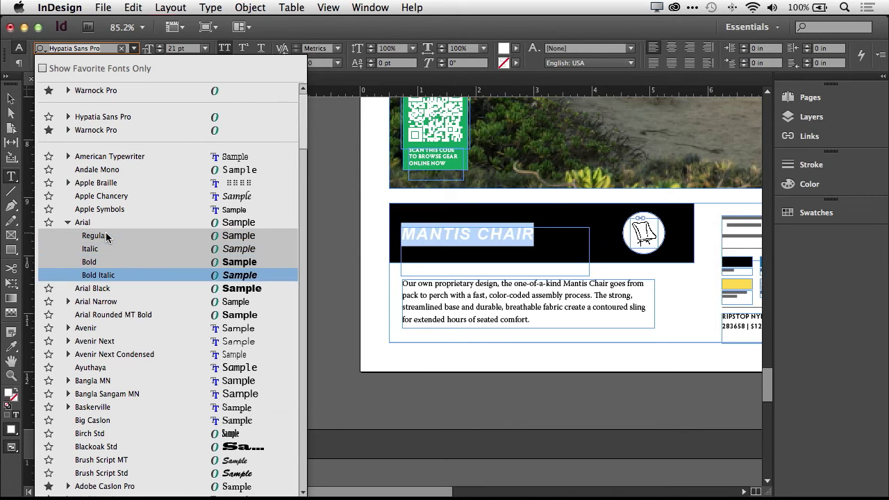
{"action": "key", "text": "Up"}
{"action": "key", "text": "Up"}
{"action": "key", "text": "Up"}
{"action": "key", "text": "Up"}
{"action": "key", "text": "Up"}
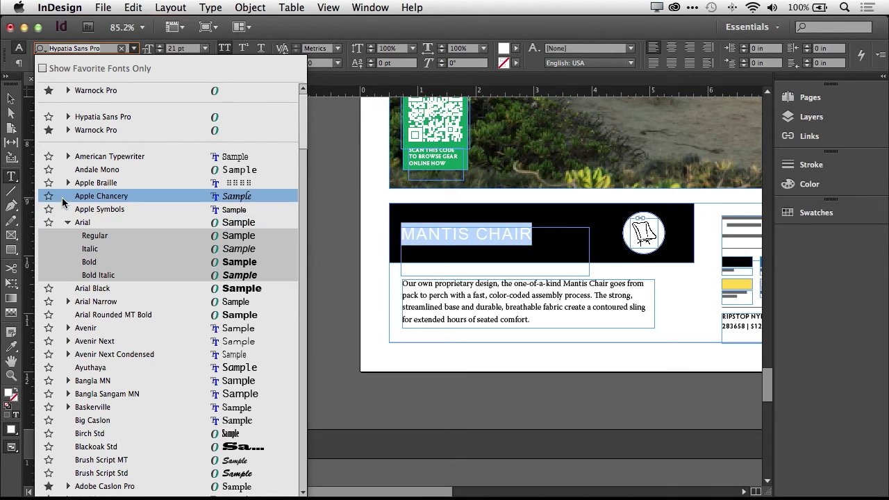
Mark Adobe Caslon Pro and Adobe Garamond Pro as favourite fonts.
{"action": "scroll", "coordinate": [60, 316], "scroll_direction": "down", "scroll_amount": 3}
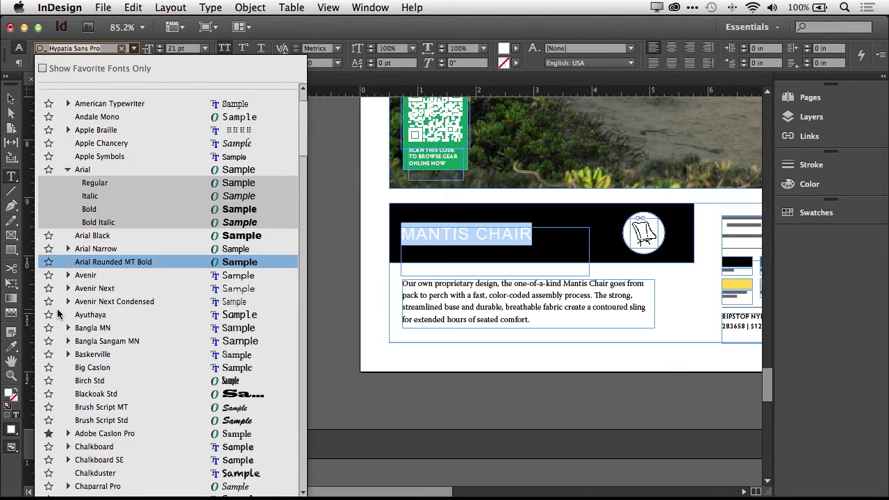
{"action": "scroll", "coordinate": [56, 389], "scroll_direction": "down", "scroll_amount": 4}
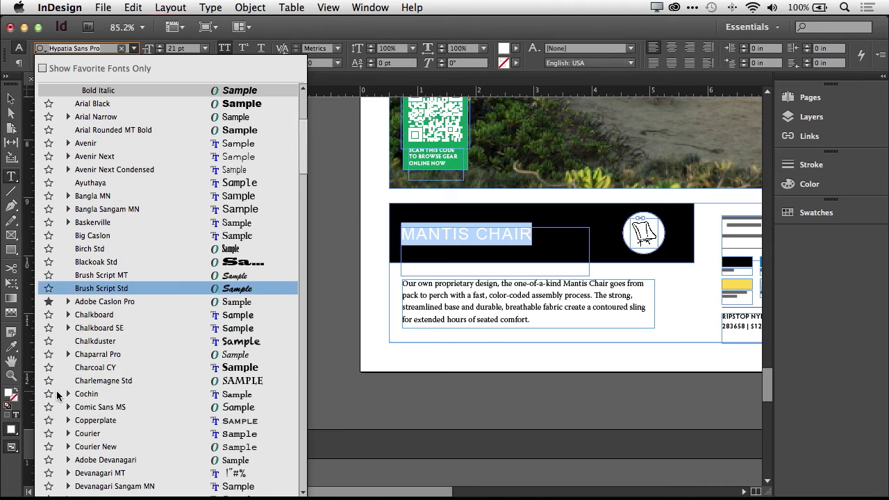
{"action": "left_click", "coordinate": [49, 302]}
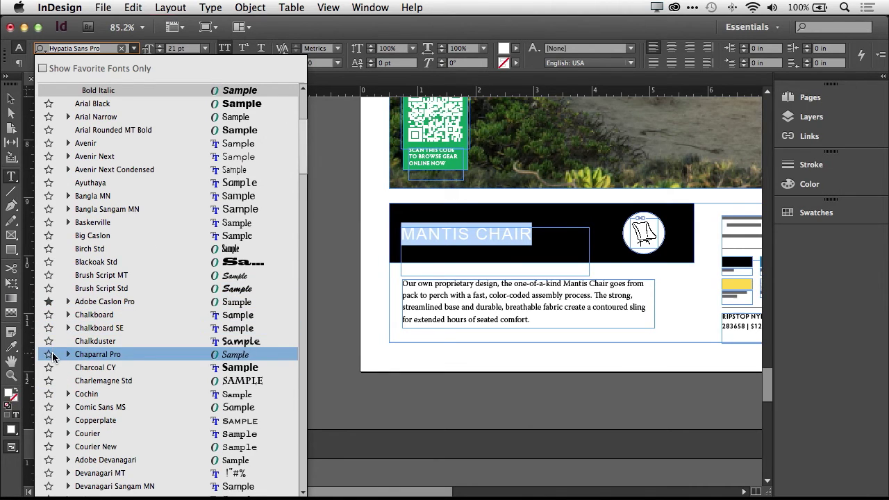
{"action": "scroll", "coordinate": [53, 355], "scroll_direction": "down", "scroll_amount": 4}
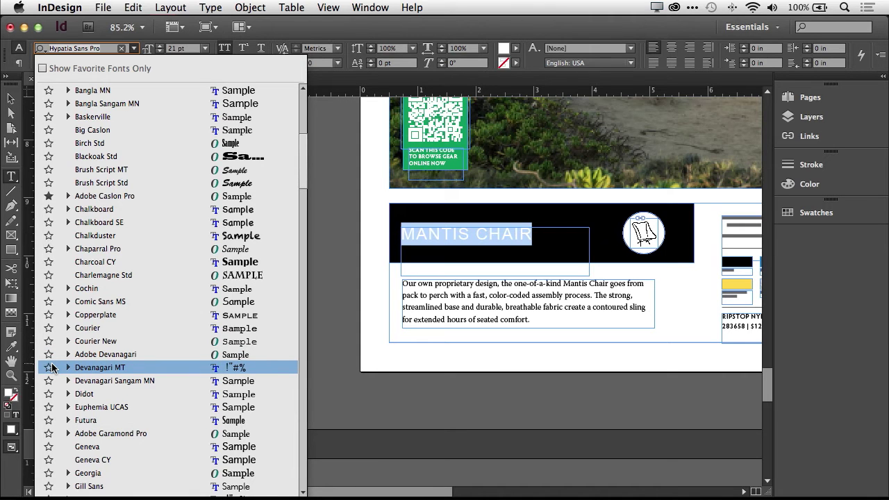
{"action": "scroll", "coordinate": [52, 367], "scroll_direction": "down", "scroll_amount": 3}
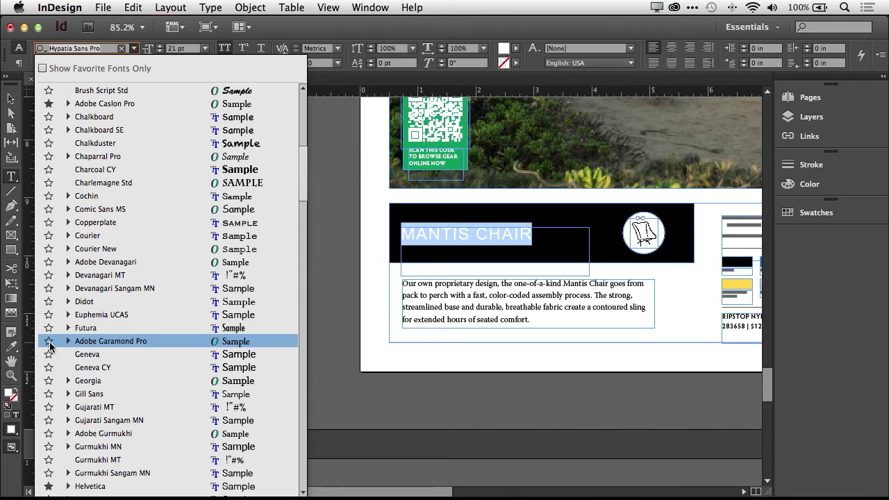
{"action": "left_click", "coordinate": [48, 341]}
Show favourite fonts only and preview the heading in Trajan Pro 3 and Adobe Caslon Pro.
{"action": "scroll", "coordinate": [105, 346], "scroll_direction": "up", "scroll_amount": 2}
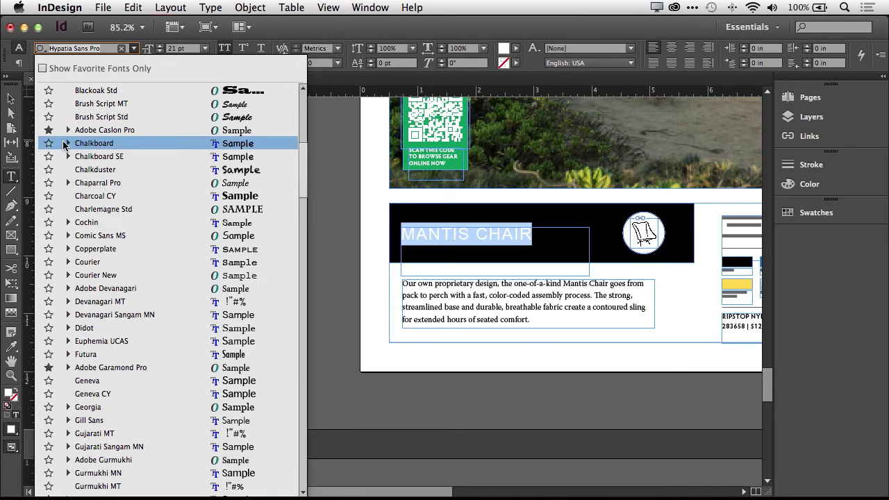
{"action": "left_click", "coordinate": [43, 68]}
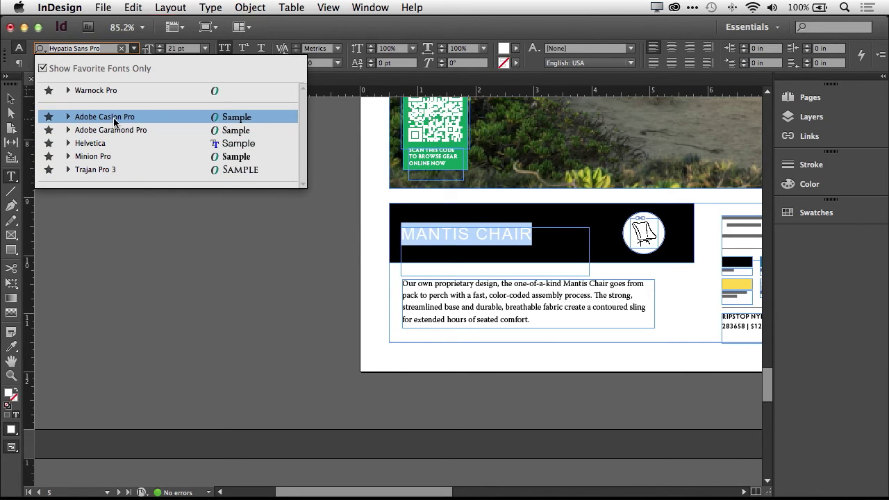
{"action": "key", "text": "Down"}
{"action": "key", "text": "Down"}
{"action": "key", "text": "Down"}
{"action": "key", "text": "Down"}
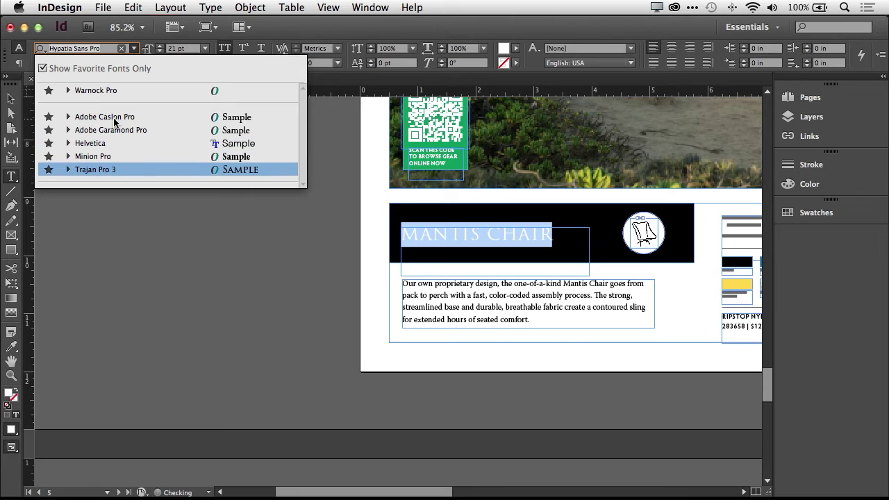
{"action": "key", "text": "Up"}
{"action": "key", "text": "Up"}
{"action": "key", "text": "Up"}
{"action": "key", "text": "Up"}
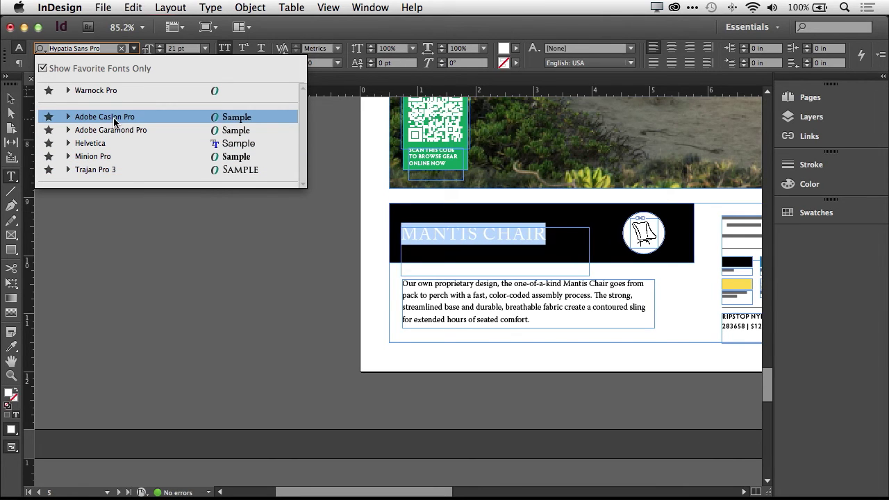
Uncheck Show Favorite Fonts Only so the font list shows every font.
{"action": "left_click", "coordinate": [43, 68]}
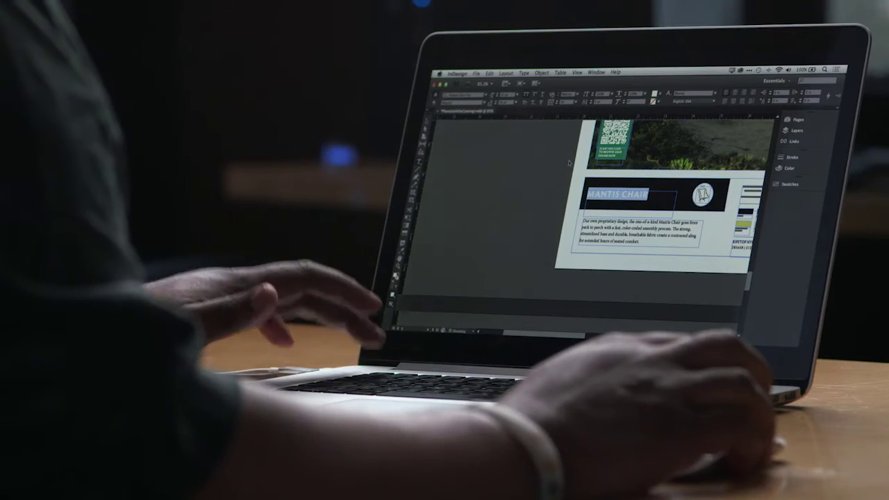
Select the MANTIS CHAIR frame, zoom to 200% and scroll to the green QR code.
{"action": "scroll", "coordinate": [551, 164], "scroll_direction": "up", "scroll_amount": 5}
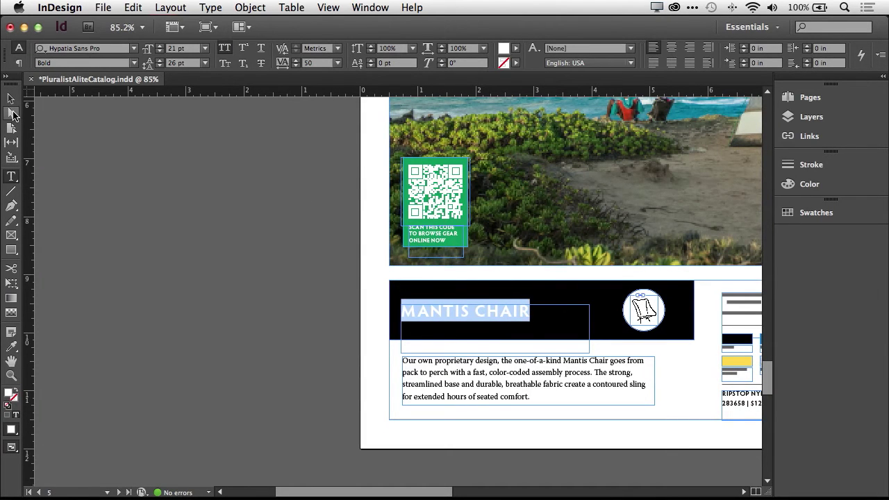
{"action": "left_click", "coordinate": [10, 101]}
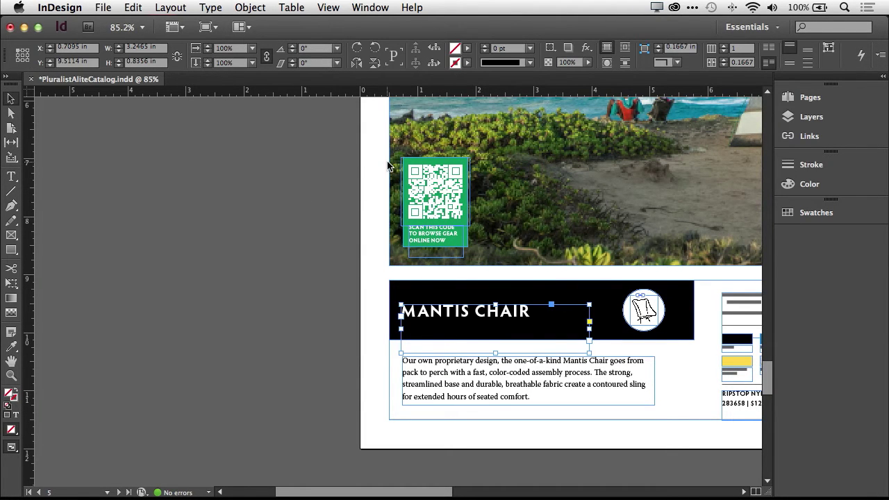
{"action": "key", "text": "super+equal"}
{"action": "key", "text": "super+equal"}
{"action": "key", "text": "super+equal"}
{"action": "key", "text": "super+equal"}
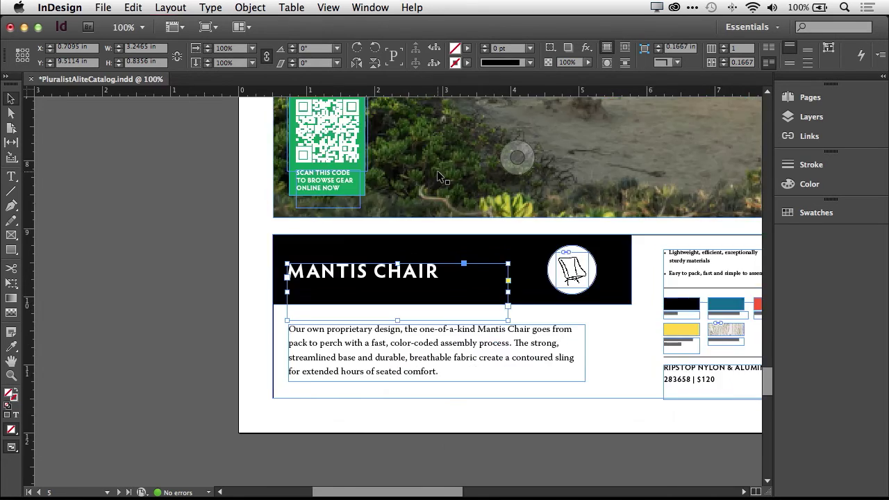
{"action": "scroll", "coordinate": [437, 176], "scroll_direction": "up", "scroll_amount": 10}
{"action": "scroll", "coordinate": [436, 176], "scroll_direction": "left", "scroll_amount": 2}
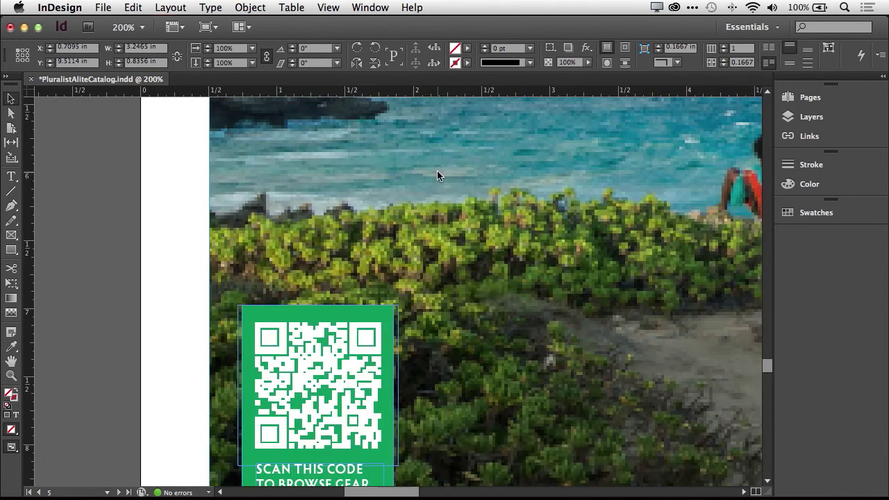
{"action": "scroll", "coordinate": [437, 182], "scroll_direction": "down", "scroll_amount": 3}
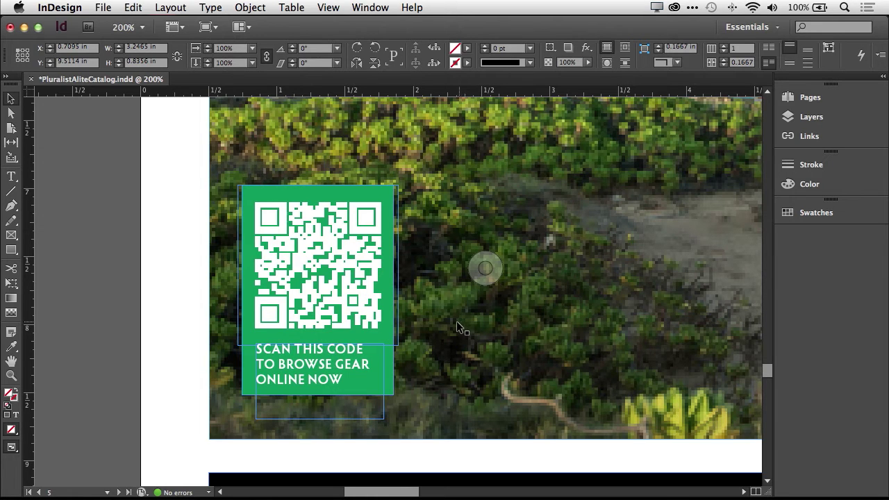
{"action": "mouse_move", "coordinate": [345, 274]}
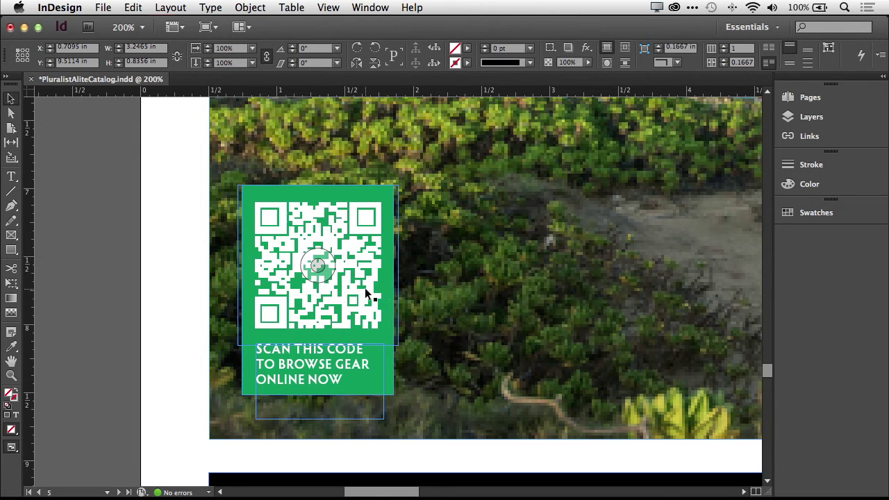
Delete the QR code graphic from its frame and select the empty green frame.
{"action": "left_click", "coordinate": [368, 243]}
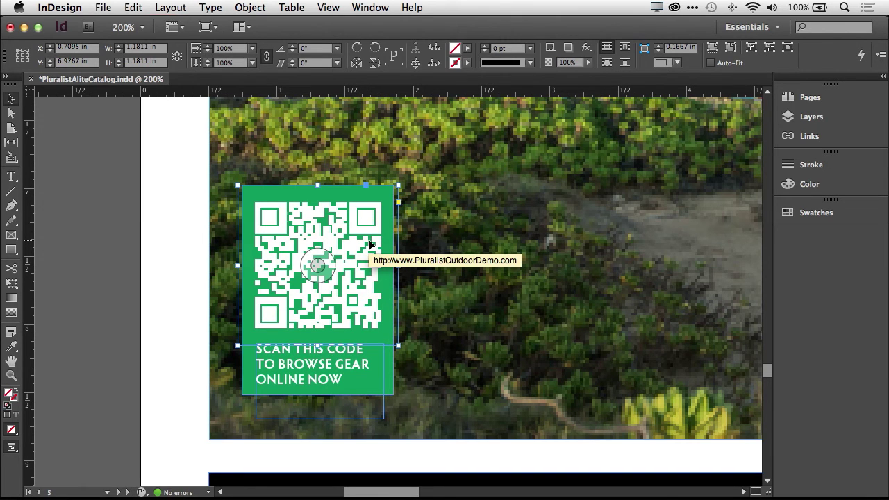
{"action": "double_click", "coordinate": [368, 241]}
{"action": "key", "text": "Delete"}
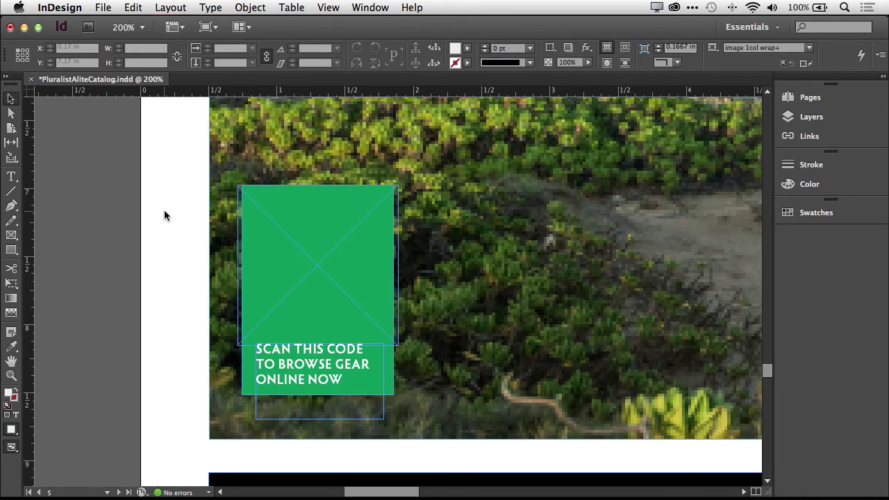
{"action": "left_click", "coordinate": [275, 245]}
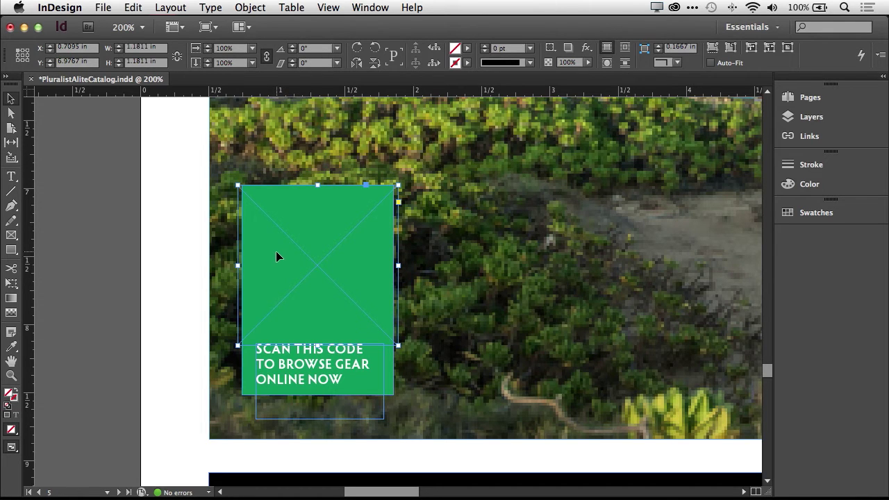
Open Generate QR Code for the green frame via the Object menu and context menu.
{"action": "left_click", "coordinate": [251, 7]}
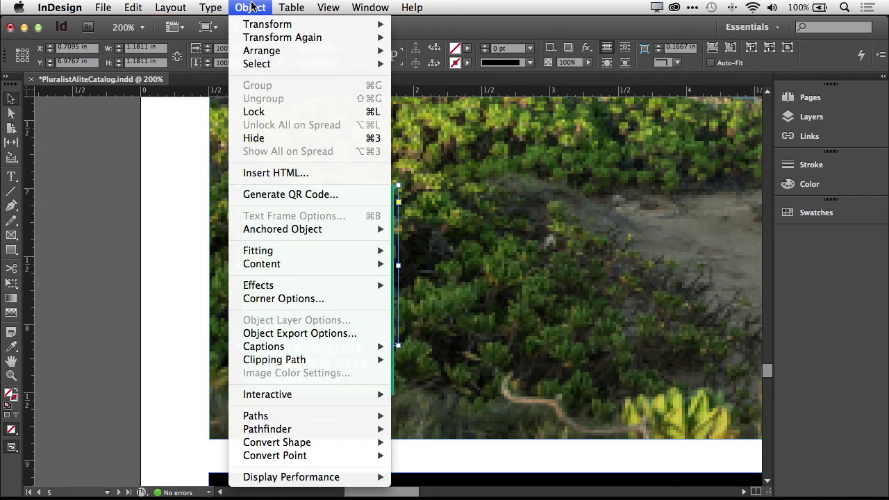
{"action": "left_click", "coordinate": [299, 196]}
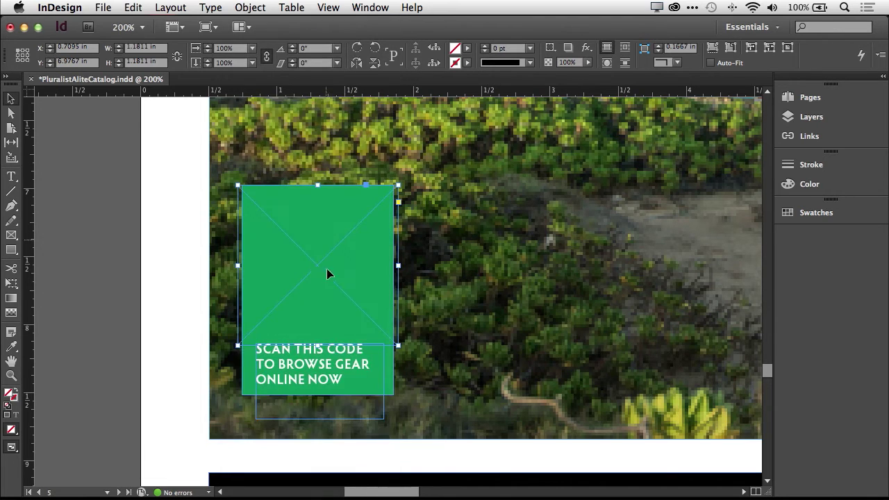
{"action": "right_click", "coordinate": [335, 259]}
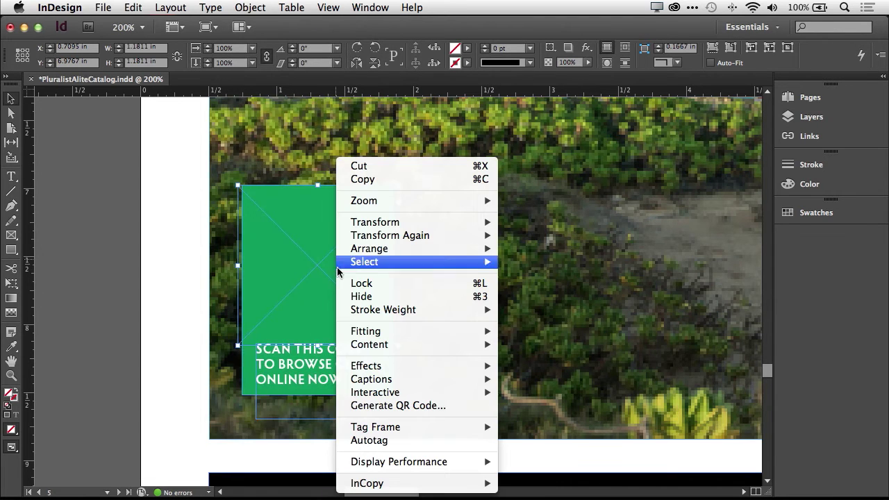
{"action": "left_click", "coordinate": [410, 405]}
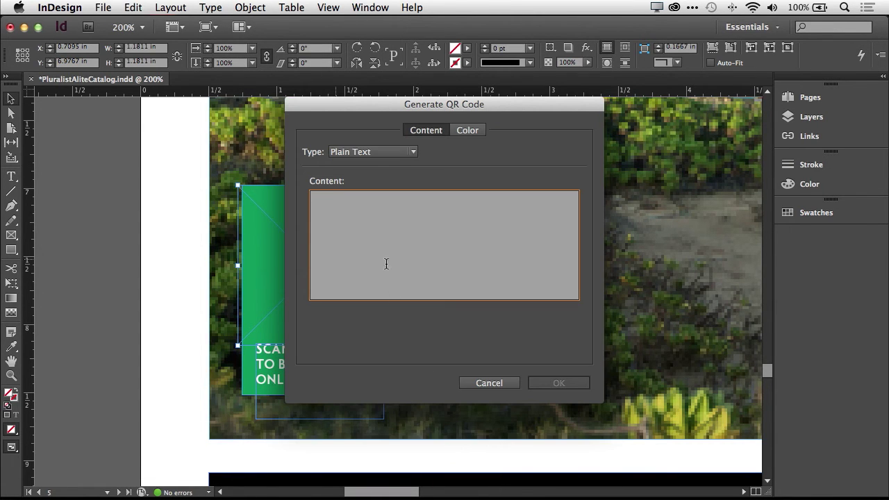
Switch the QR code type to Web Hyperlink, then to Text Message.
{"action": "left_click", "coordinate": [373, 151]}
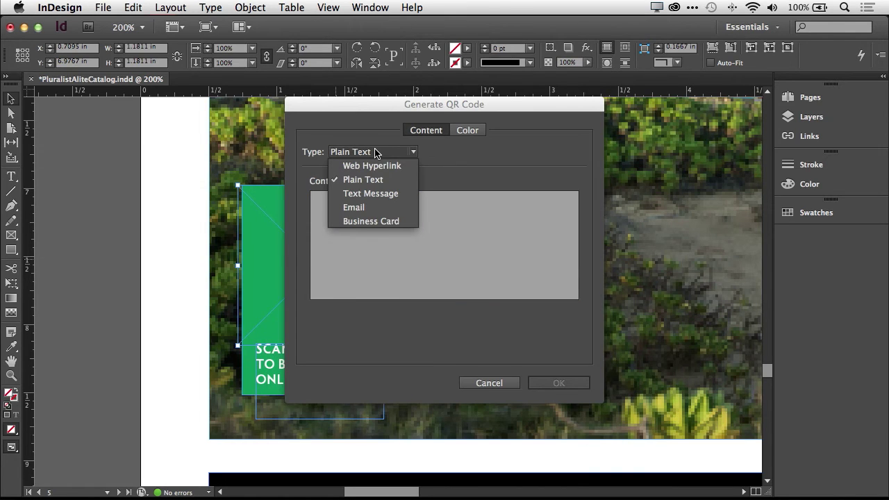
{"action": "left_click", "coordinate": [380, 166]}
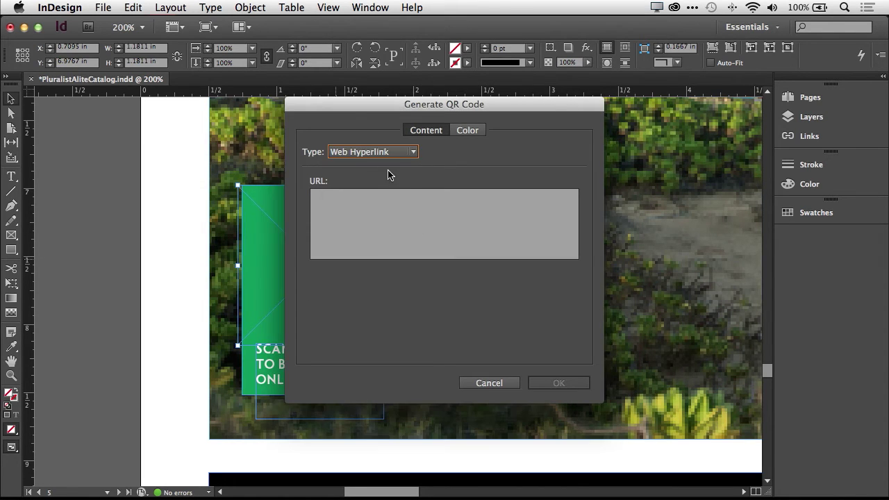
{"action": "left_click", "coordinate": [378, 153]}
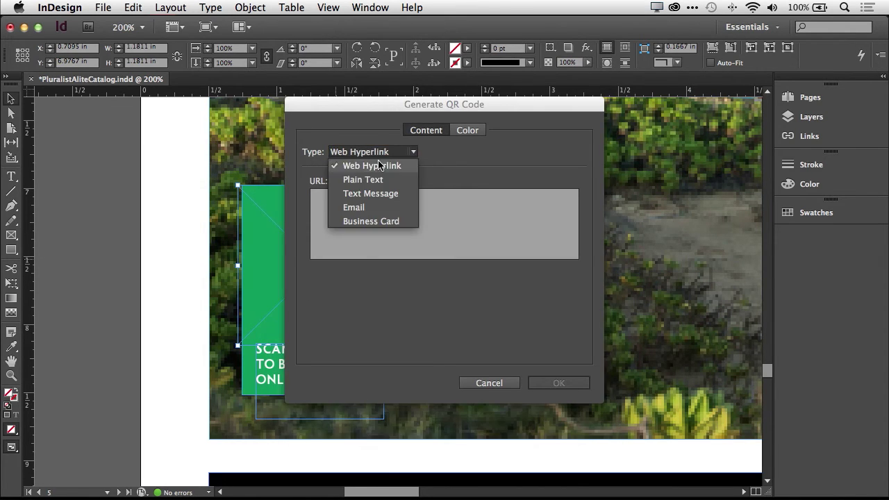
{"action": "left_click", "coordinate": [381, 195]}
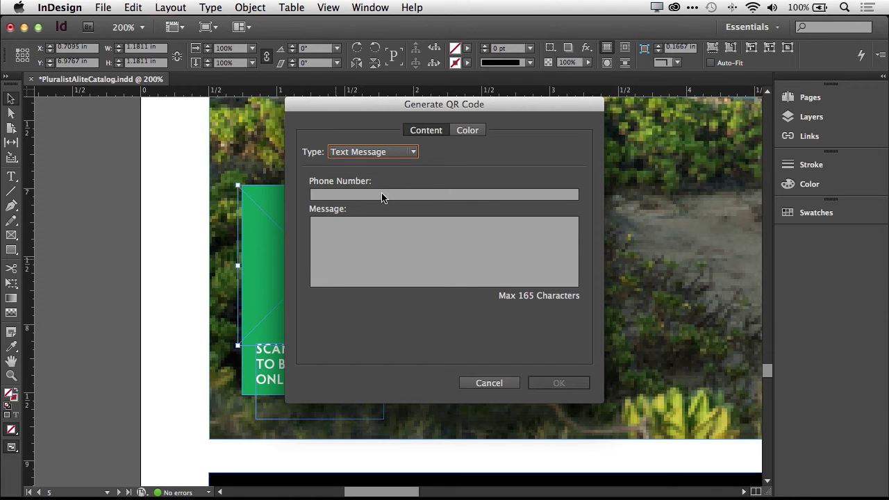
{"action": "left_click", "coordinate": [347, 236]}
Switch the QR code type to Email, then to Business Card.
{"action": "left_click", "coordinate": [402, 152]}
{"action": "left_click", "coordinate": [391, 206]}
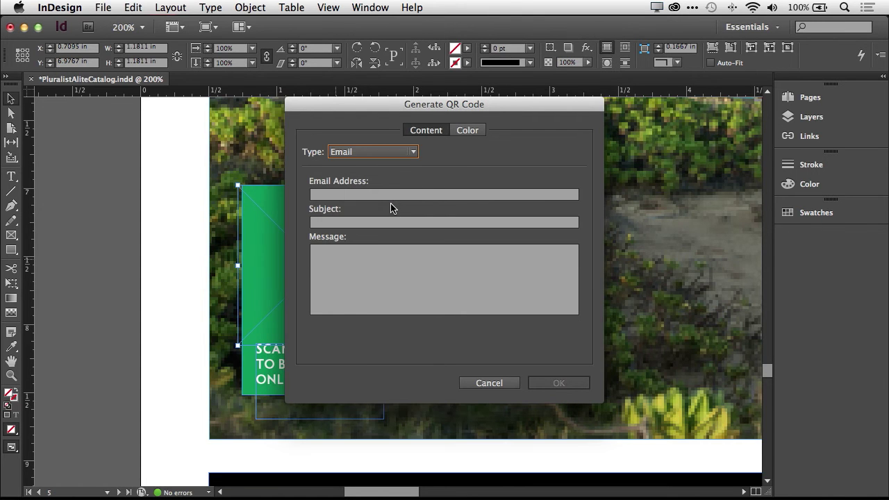
{"action": "left_click", "coordinate": [383, 153]}
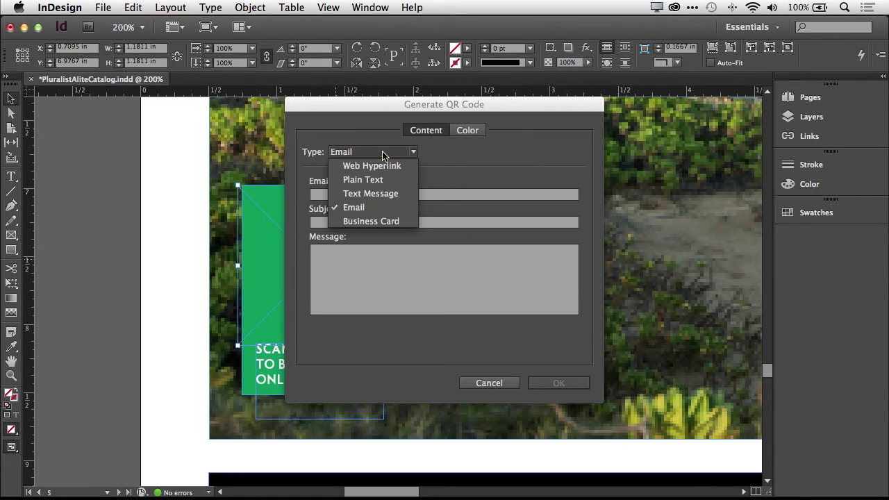
{"action": "left_click", "coordinate": [385, 221]}
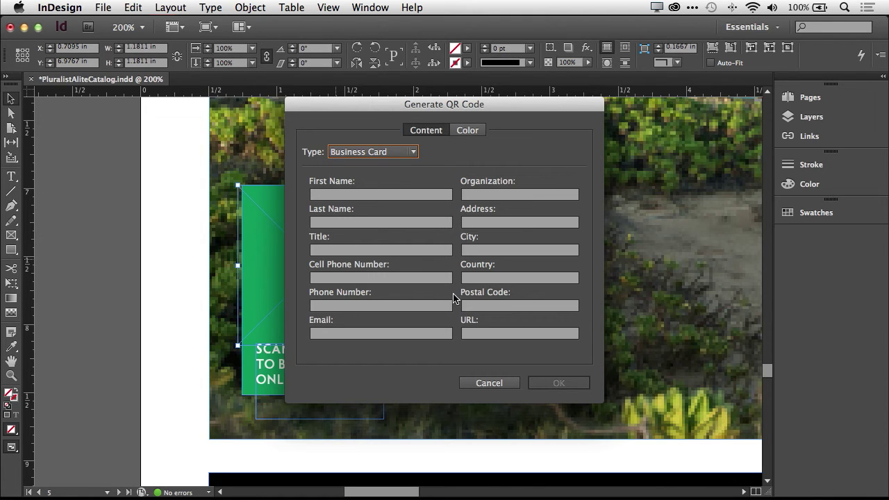
{"action": "left_click", "coordinate": [367, 152]}
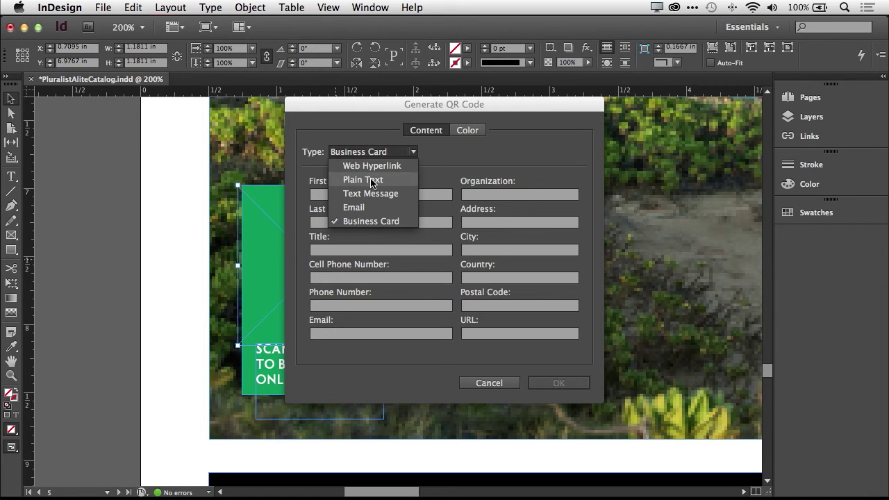
{"action": "left_click", "coordinate": [375, 166]}
{"action": "left_click", "coordinate": [420, 213]}
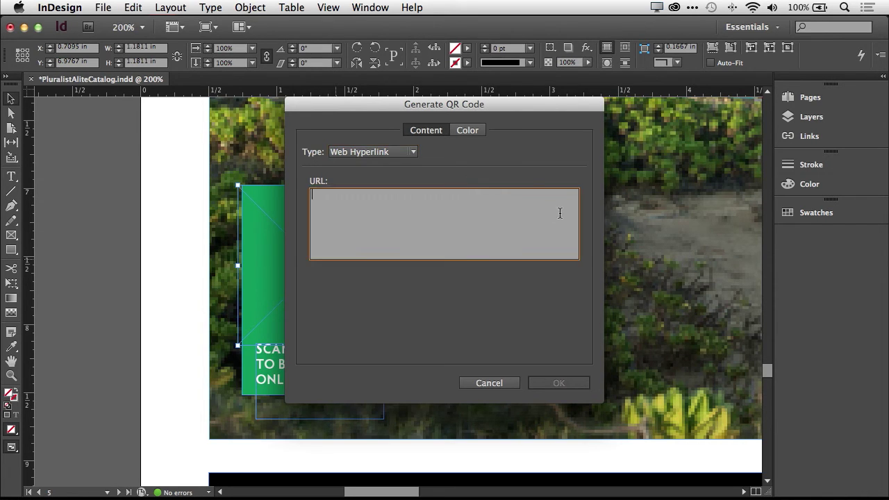
{"action": "type", "text": "www.creativecloud.com"}
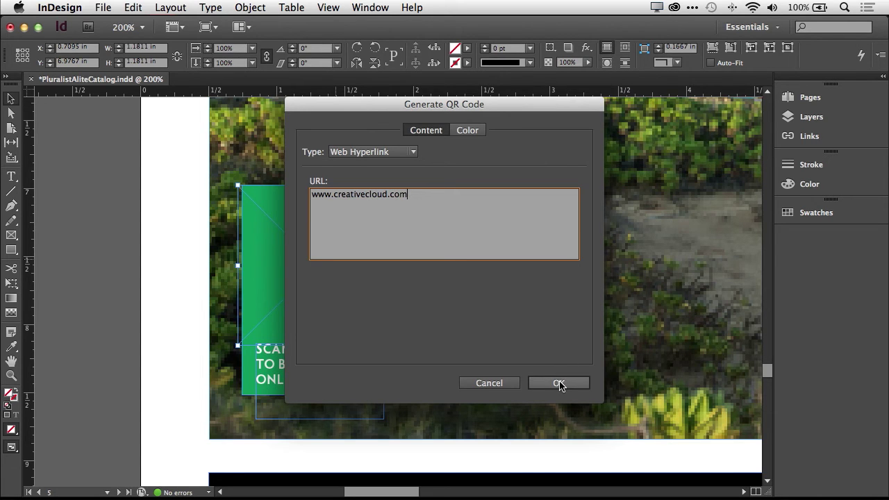
{"action": "left_click", "coordinate": [472, 140]}
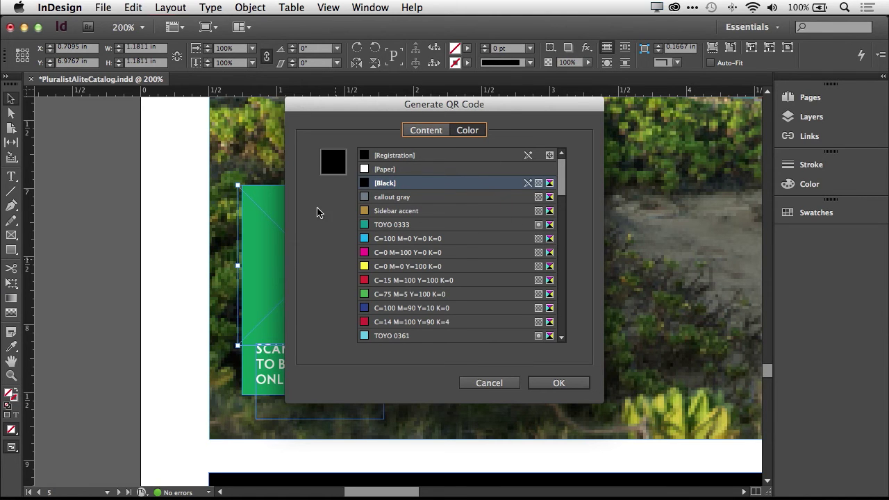
{"action": "left_click_drag", "start_coordinate": [323, 109], "coordinate": [488, 111]}
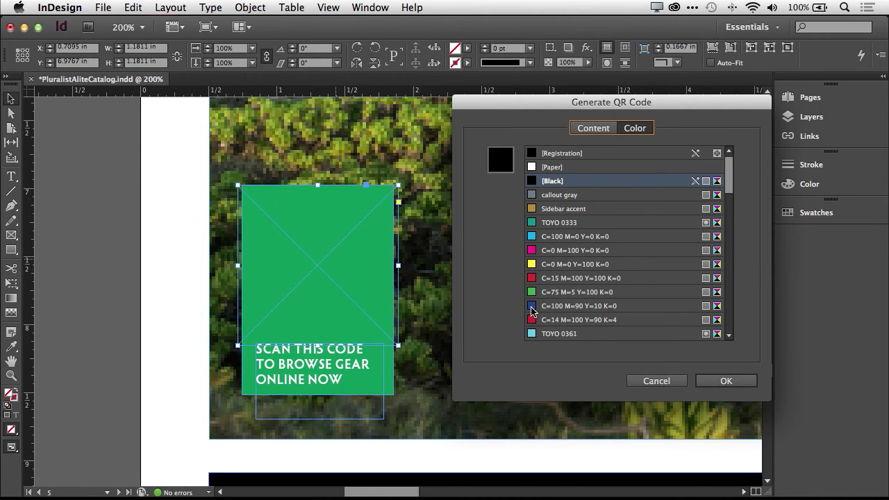
{"action": "left_click", "coordinate": [553, 168]}
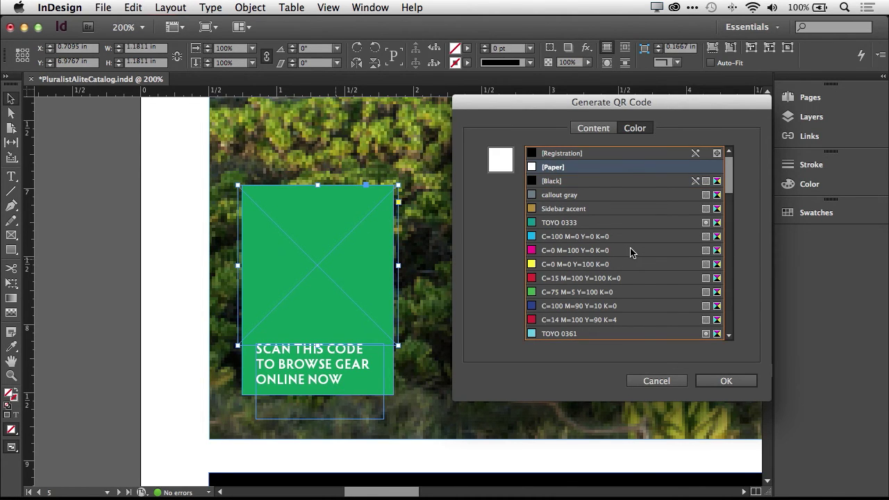
{"action": "left_click", "coordinate": [734, 385]}
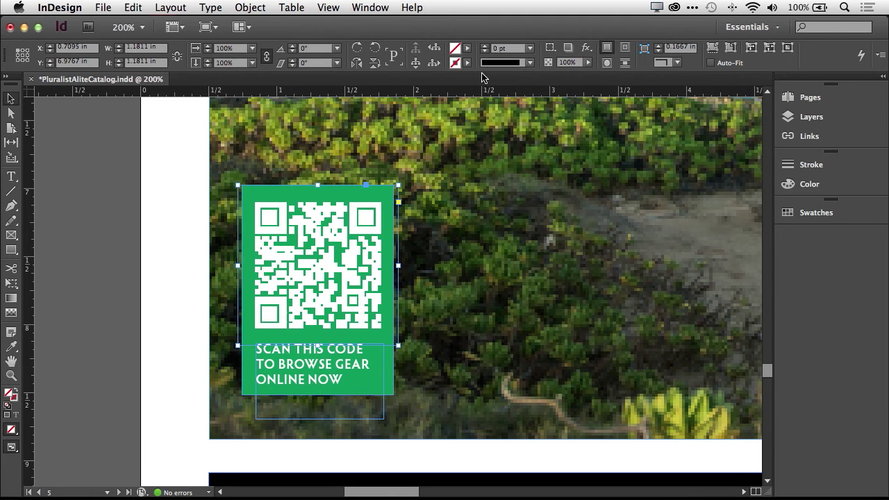
Open TravelGuide_Final.indd from recent documents and fit the page in the window.
{"action": "left_click", "coordinate": [103, 7]}
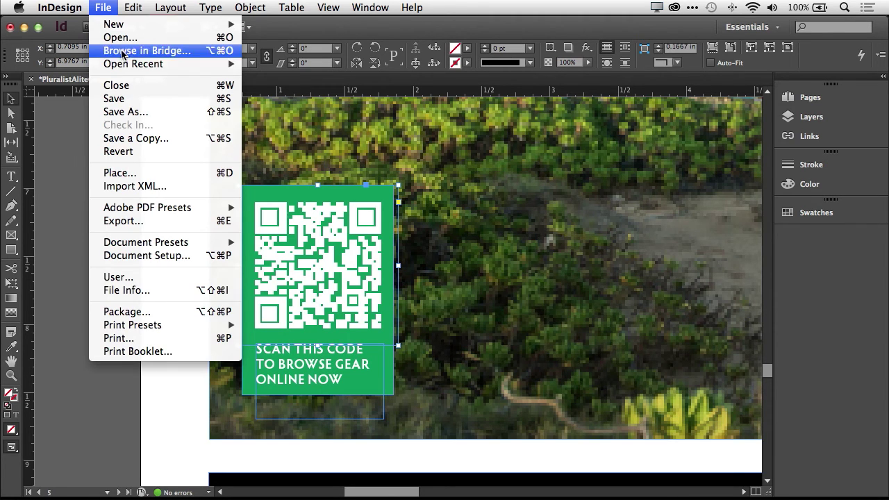
{"action": "mouse_move", "coordinate": [125, 64]}
{"action": "left_click", "coordinate": [280, 77]}
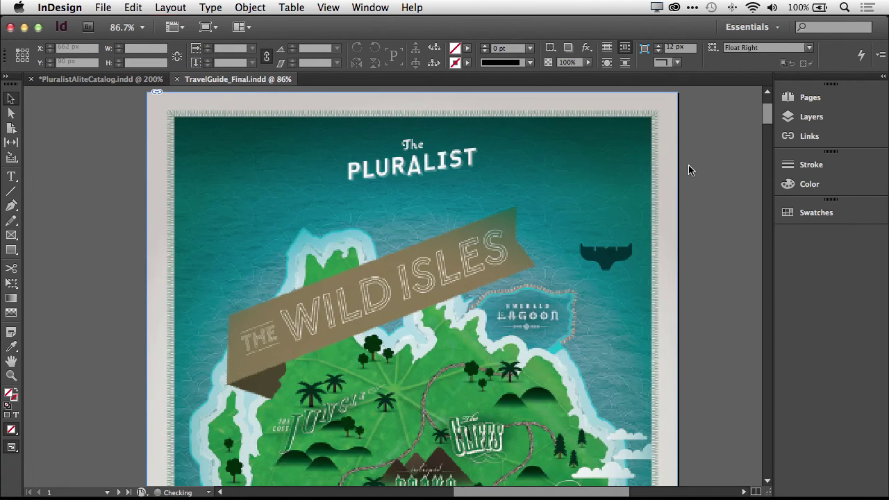
{"action": "key", "text": "super+0"}
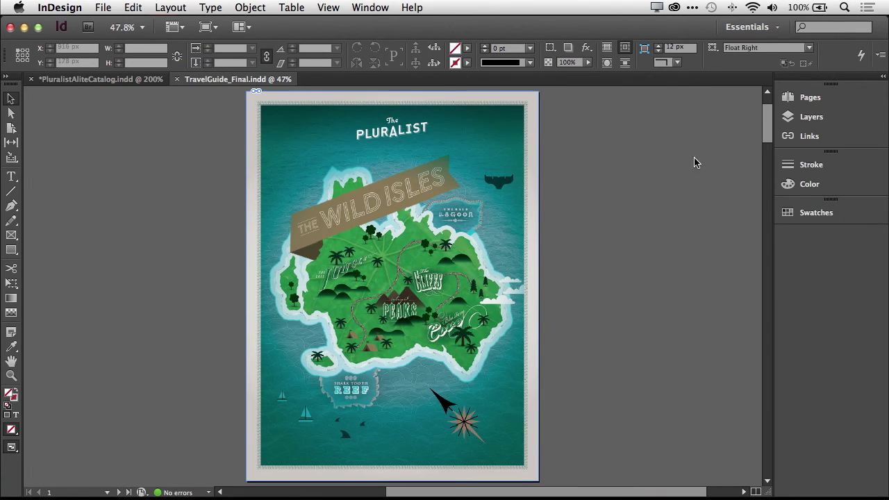
Scroll through the travel guide's spreads.
{"action": "left_click_drag", "start_coordinate": [767, 135], "coordinate": [776, 274]}
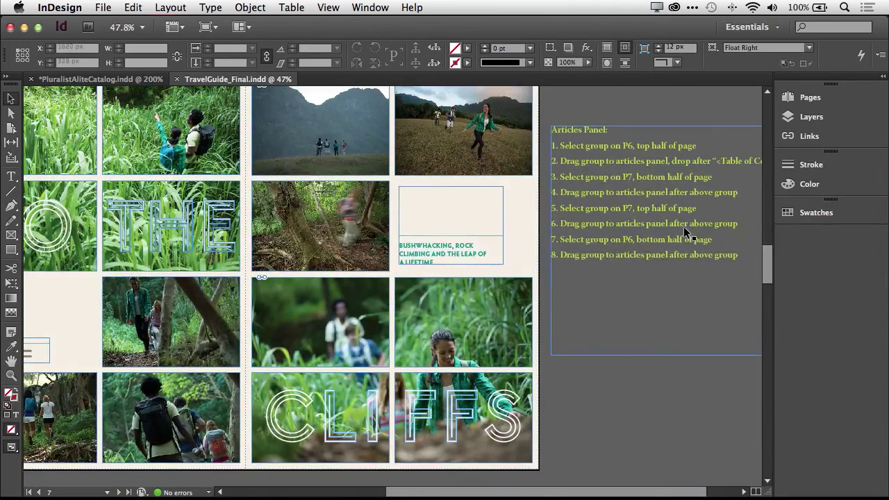
{"action": "scroll", "coordinate": [680, 225], "scroll_direction": "left", "scroll_amount": 5}
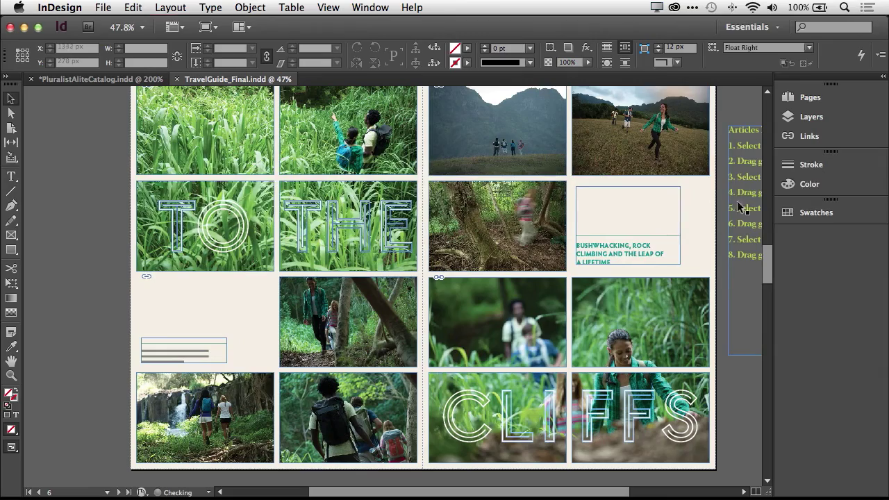
{"action": "left_click_drag", "start_coordinate": [764, 264], "coordinate": [763, 119]}
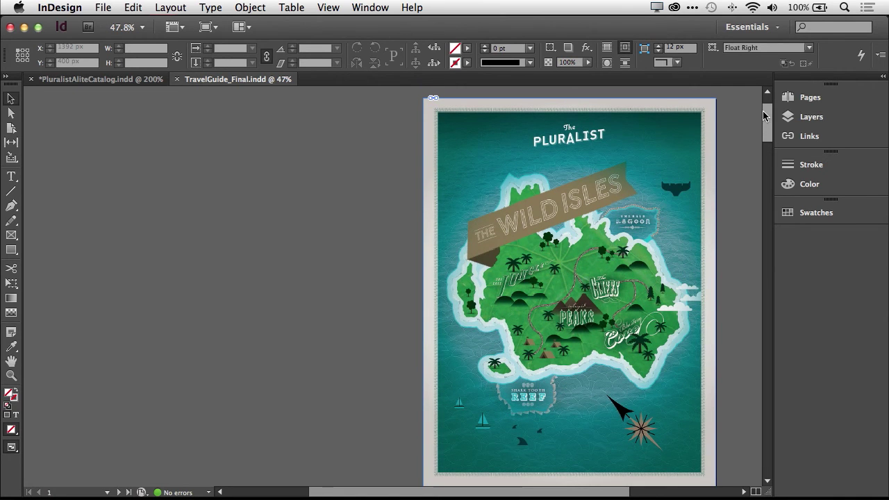
Export the travel guide as EPUB to the Desktop, replacing the existing 615Adobe_TravelGuide_D2_BB17.epub.
{"action": "left_click", "coordinate": [105, 8]}
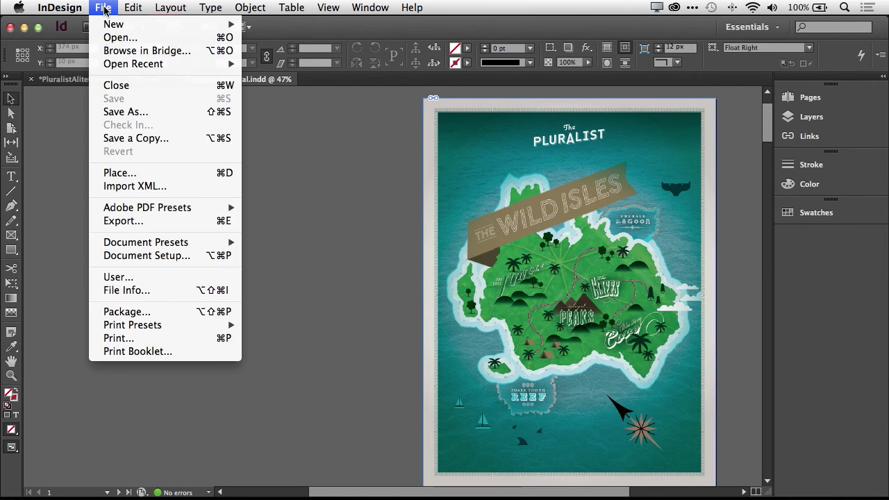
{"action": "left_click", "coordinate": [154, 224]}
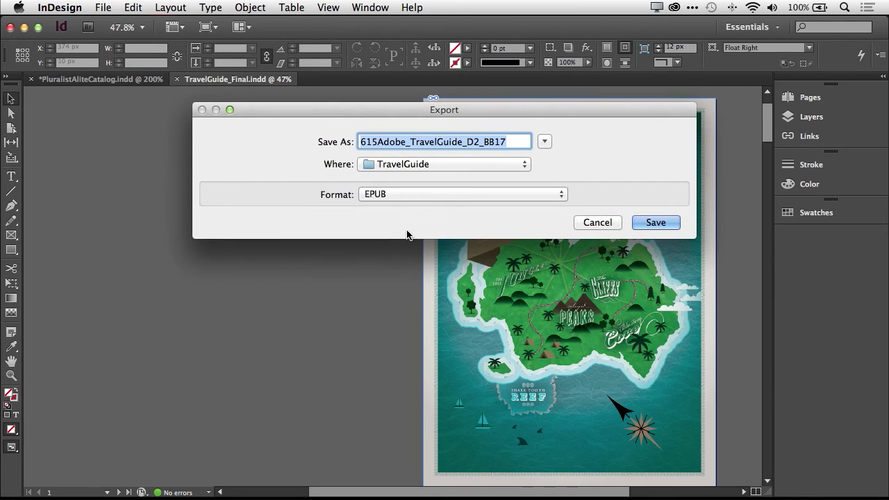
{"action": "left_click", "coordinate": [396, 195]}
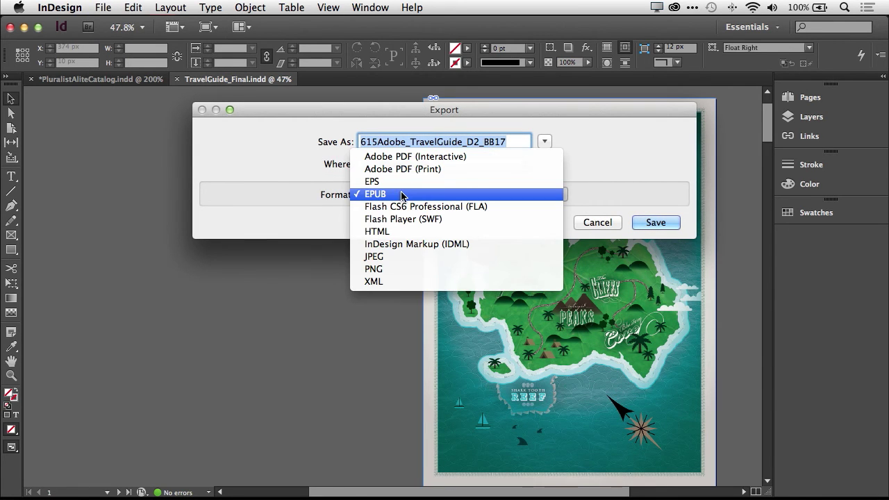
{"action": "left_click", "coordinate": [608, 166]}
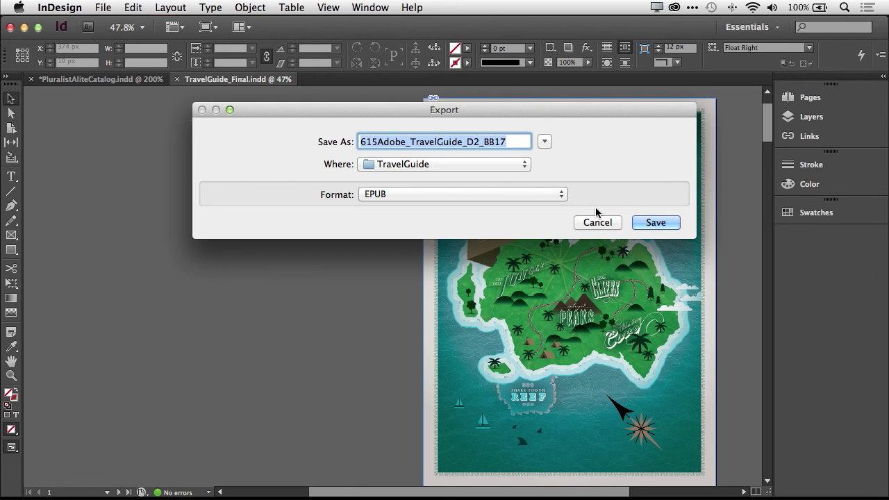
{"action": "key", "text": "super+d"}
{"action": "left_click", "coordinate": [653, 224]}
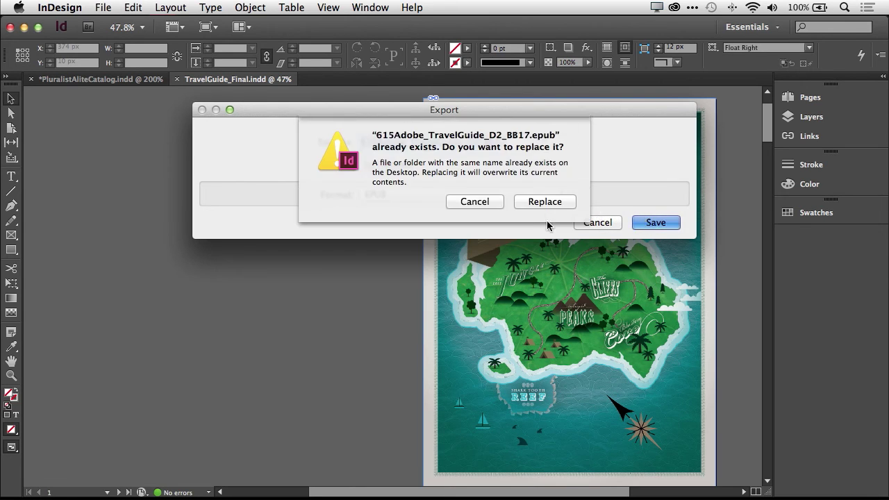
{"action": "left_click", "coordinate": [536, 205]}
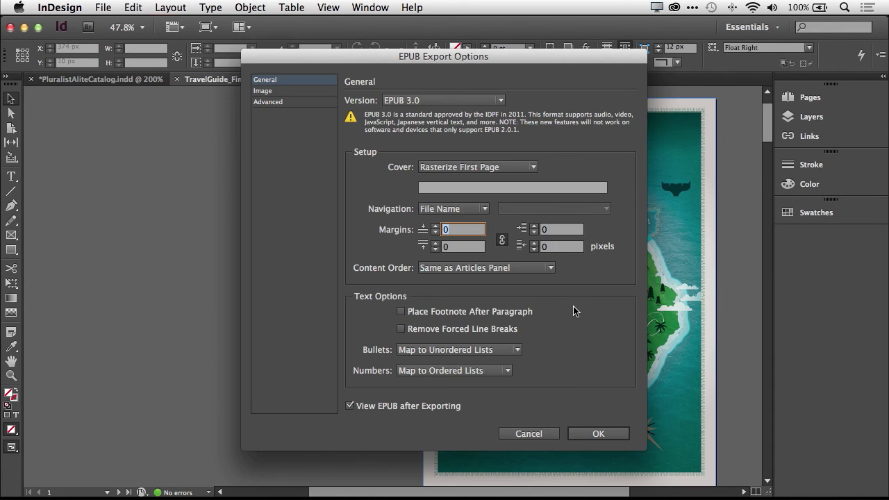
{"action": "left_click", "coordinate": [598, 434]}
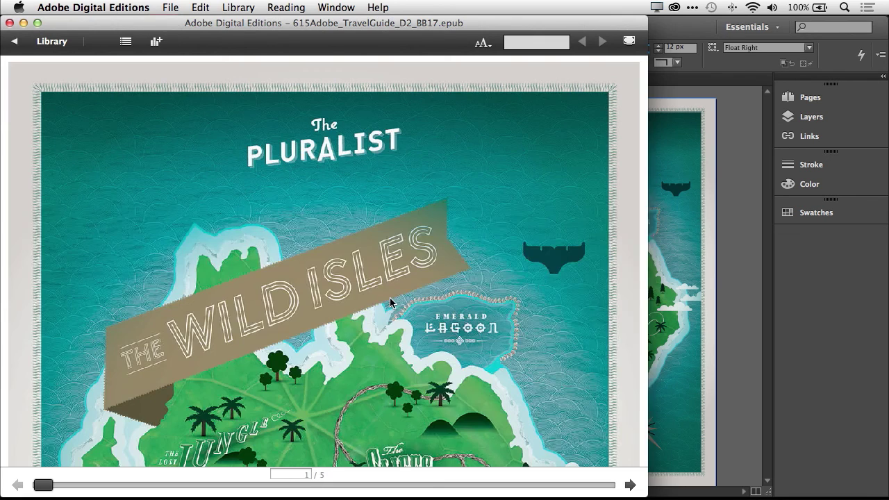
Set the reading text size to Small and follow the Taking the Plunge contents link.
{"action": "left_click", "coordinate": [485, 53]}
{"action": "left_click", "coordinate": [490, 56]}
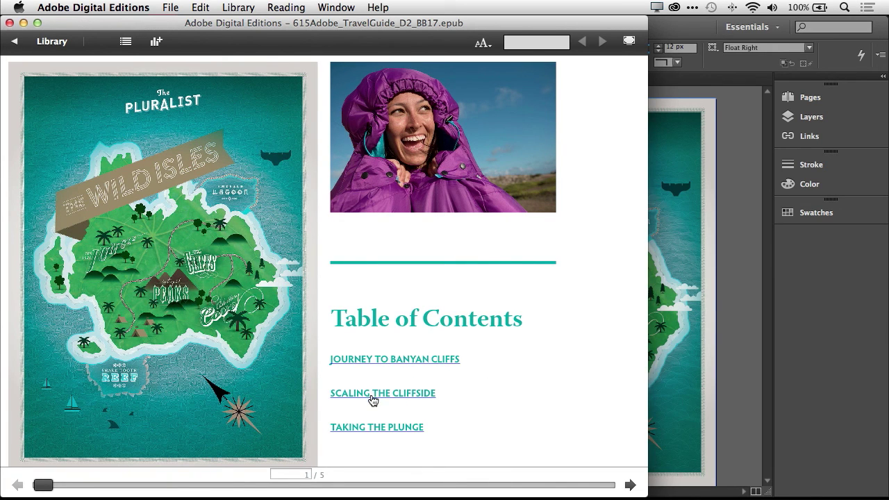
{"action": "left_click", "coordinate": [375, 425]}
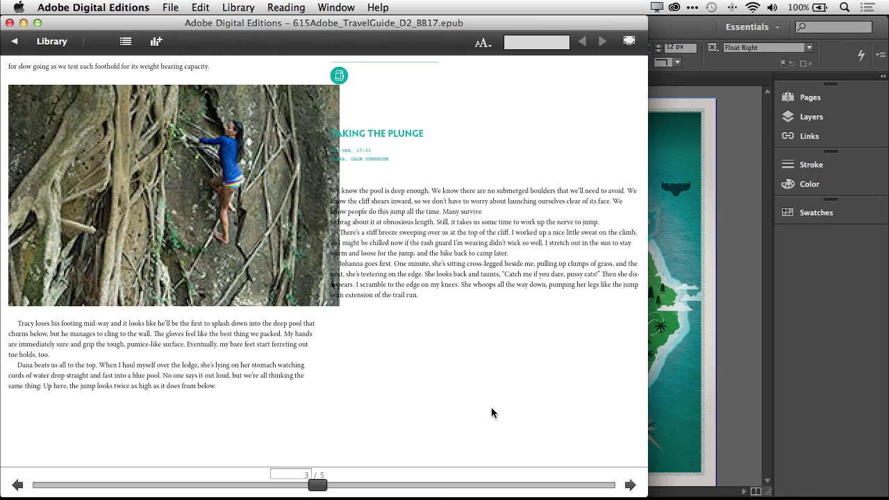
Widen the reader, jump to the index and follow the Landmarks entry to page 2.
{"action": "left_click_drag", "start_coordinate": [648, 383], "coordinate": [677, 383]}
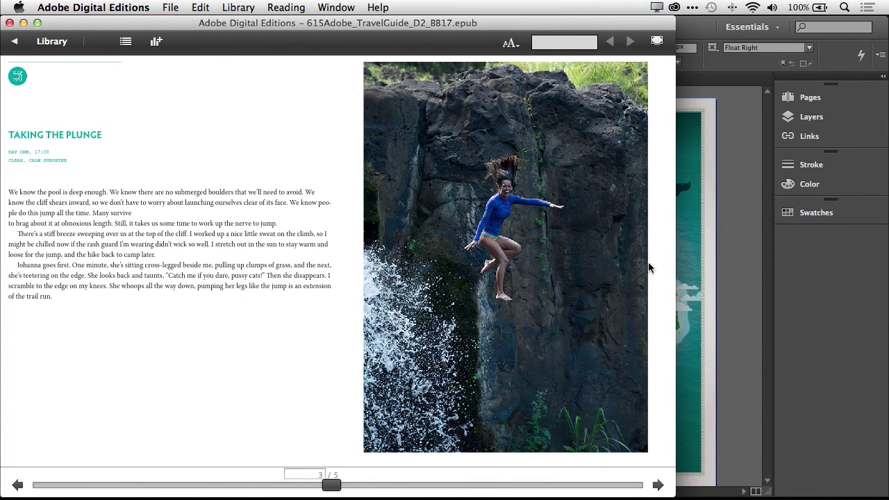
{"action": "left_click_drag", "start_coordinate": [339, 491], "coordinate": [638, 489]}
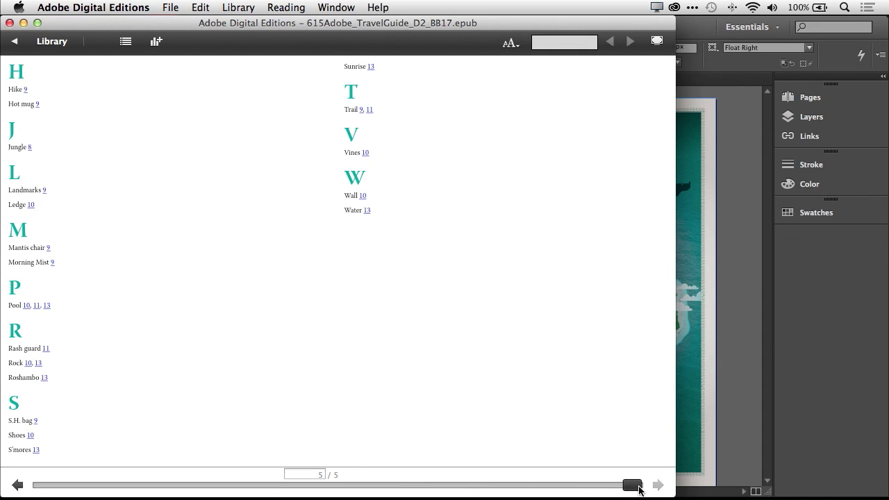
{"action": "left_click", "coordinate": [44, 190]}
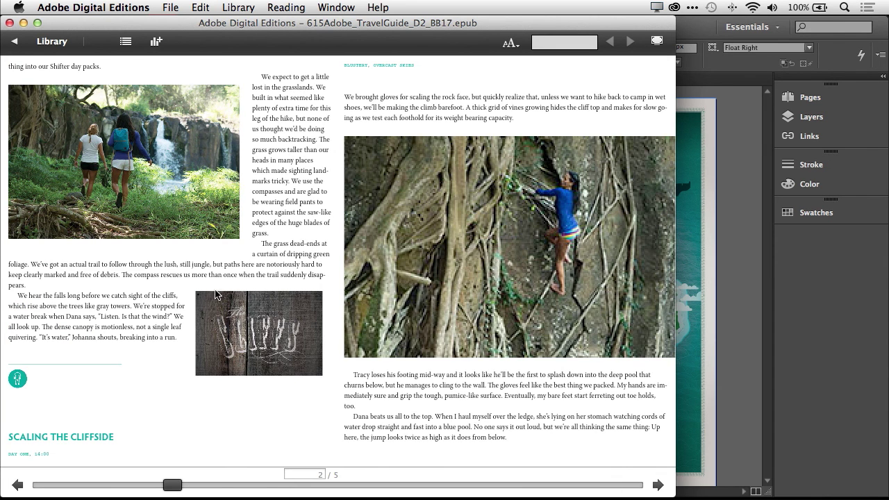